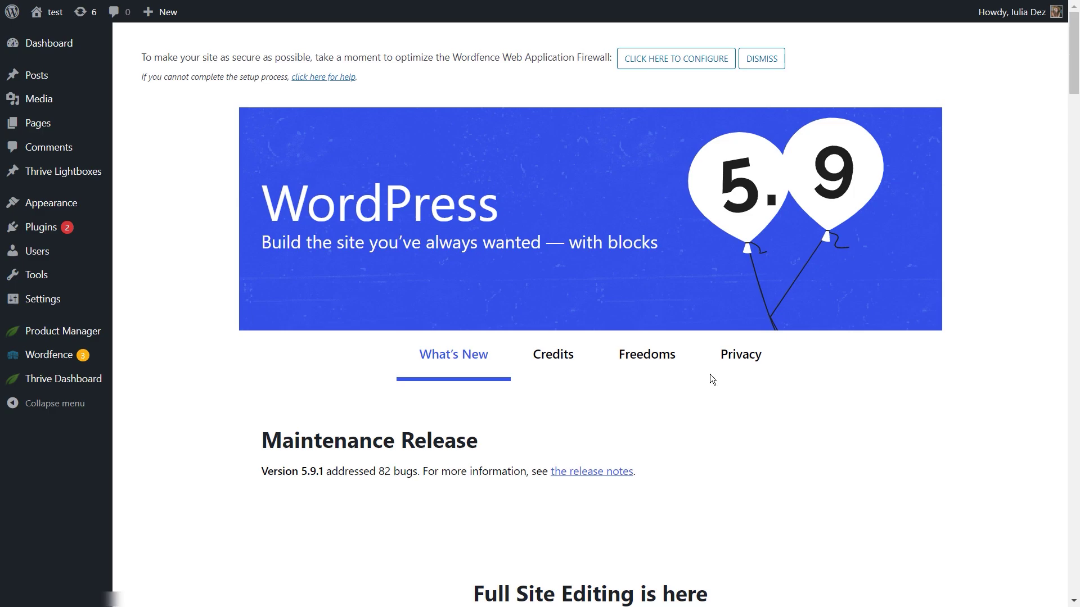
Step: Add an ActiveCampaign connection under Manage Connections using its API URL and API key
{"action": "mouse_move", "coordinate": [34, 378]}
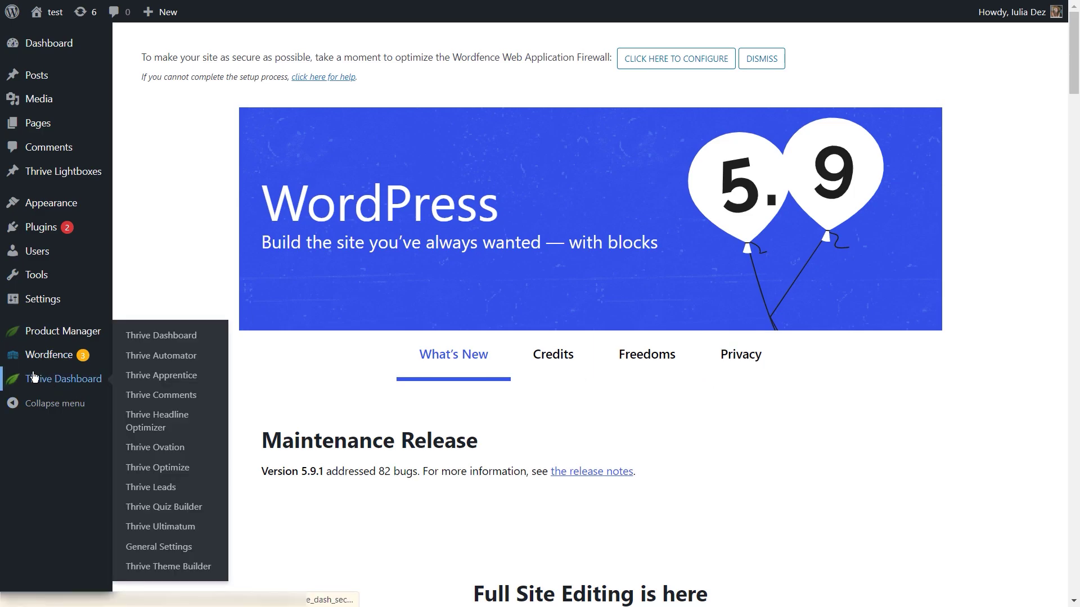
{"action": "left_click", "coordinate": [67, 379]}
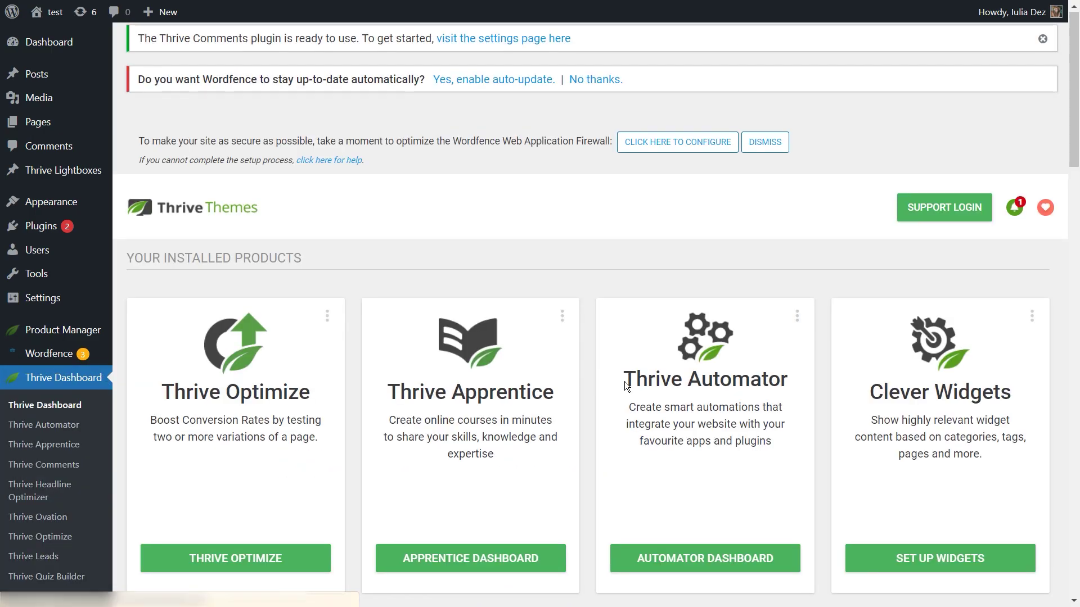
{"action": "scroll", "coordinate": [407, 456], "scroll_direction": "down", "scroll_amount": 14}
{"action": "left_click", "coordinate": [441, 430]}
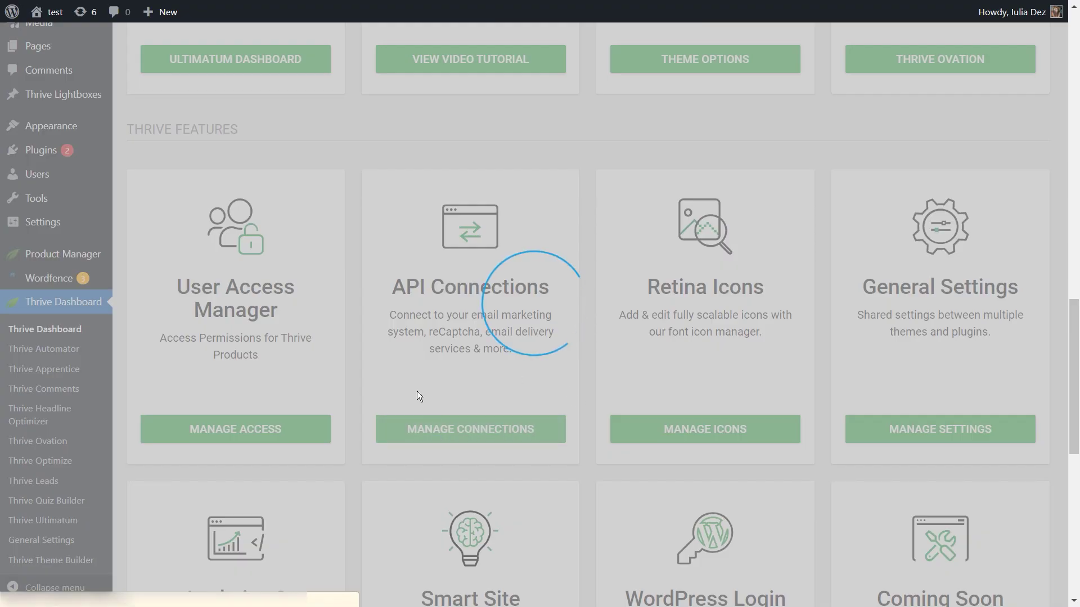
{"action": "left_click", "coordinate": [444, 404]}
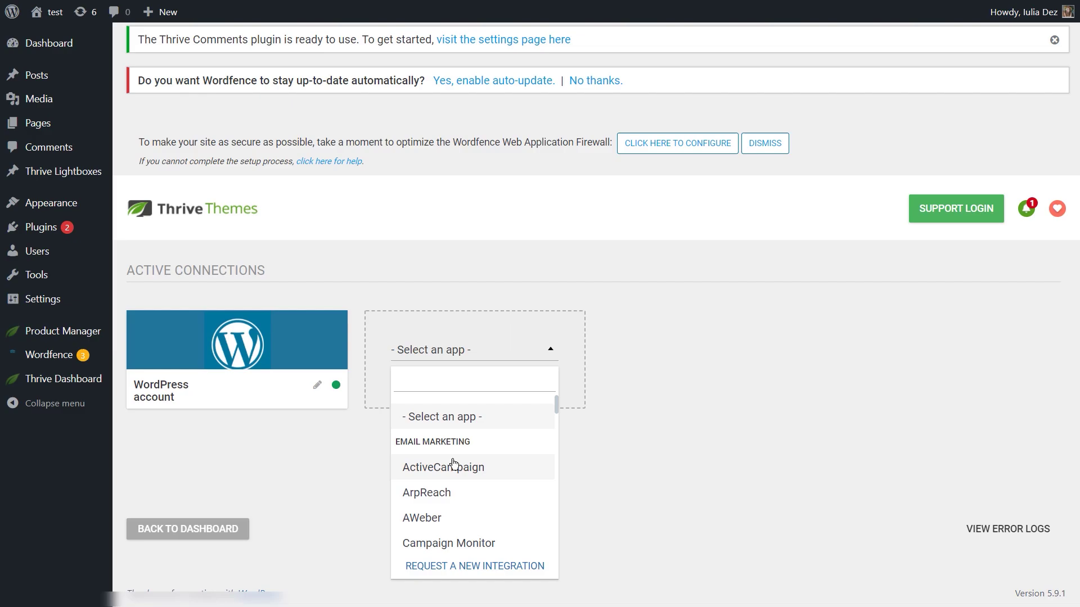
{"action": "left_click", "coordinate": [441, 468]}
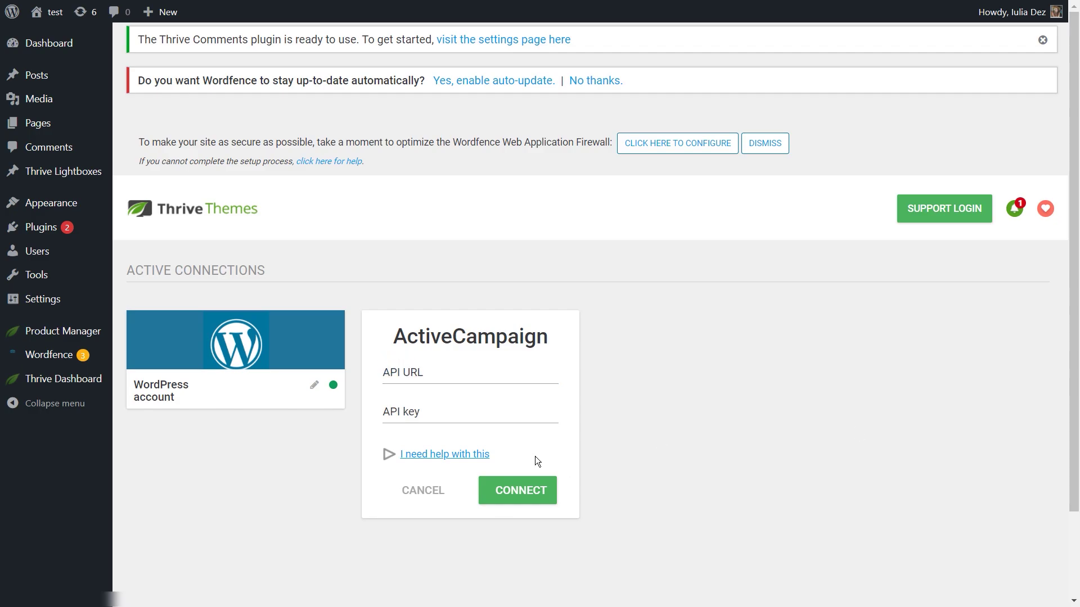
{"action": "left_click", "coordinate": [470, 374]}
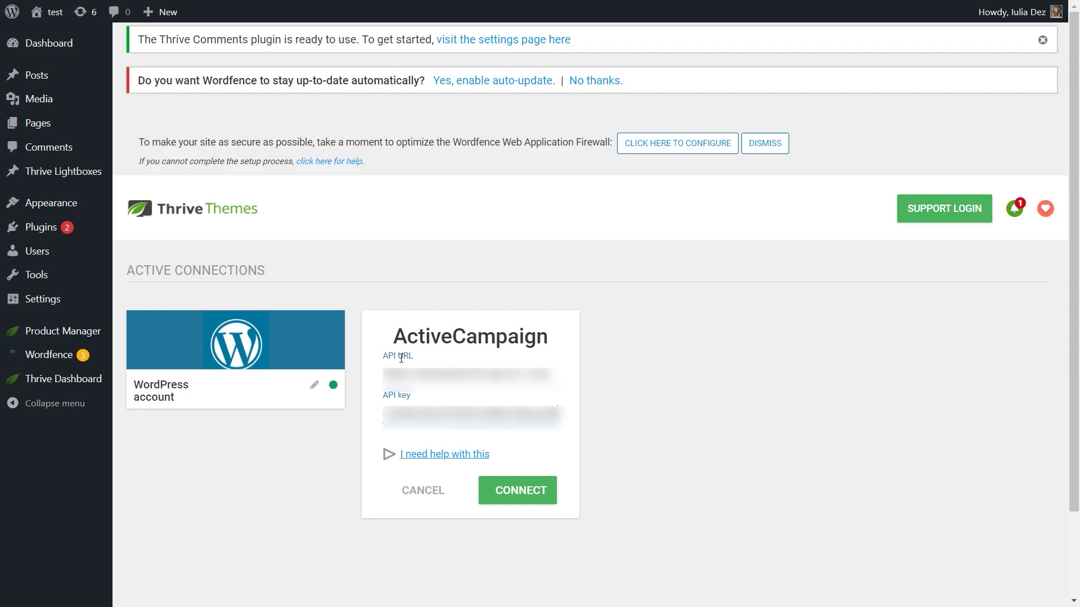
{"action": "left_click", "coordinate": [491, 491]}
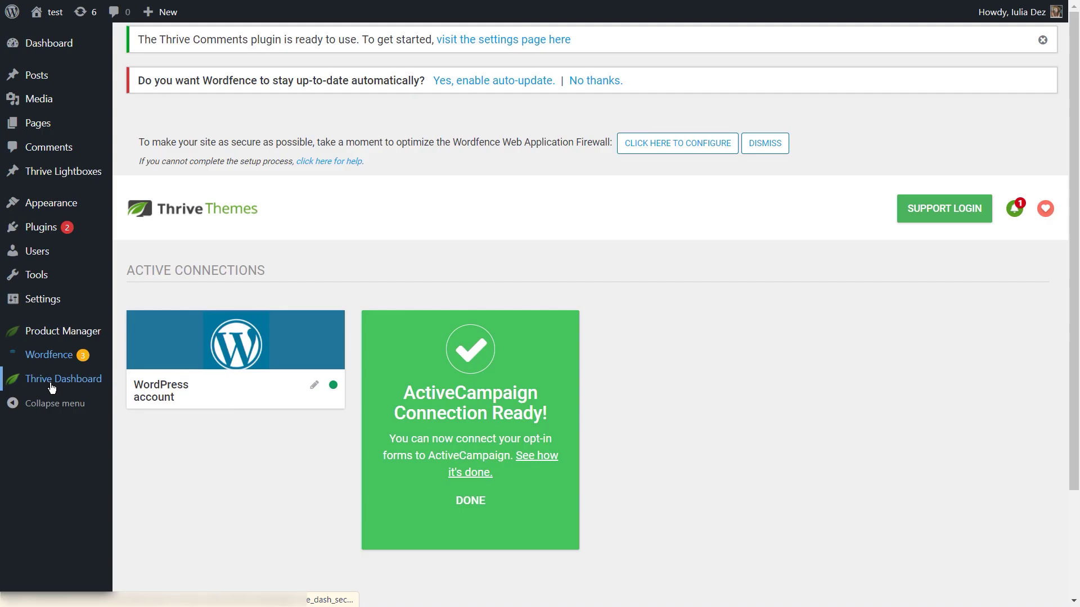
Step: Open the Photography 101 product from Thrive Apprentice's Products list
{"action": "mouse_move", "coordinate": [51, 388]}
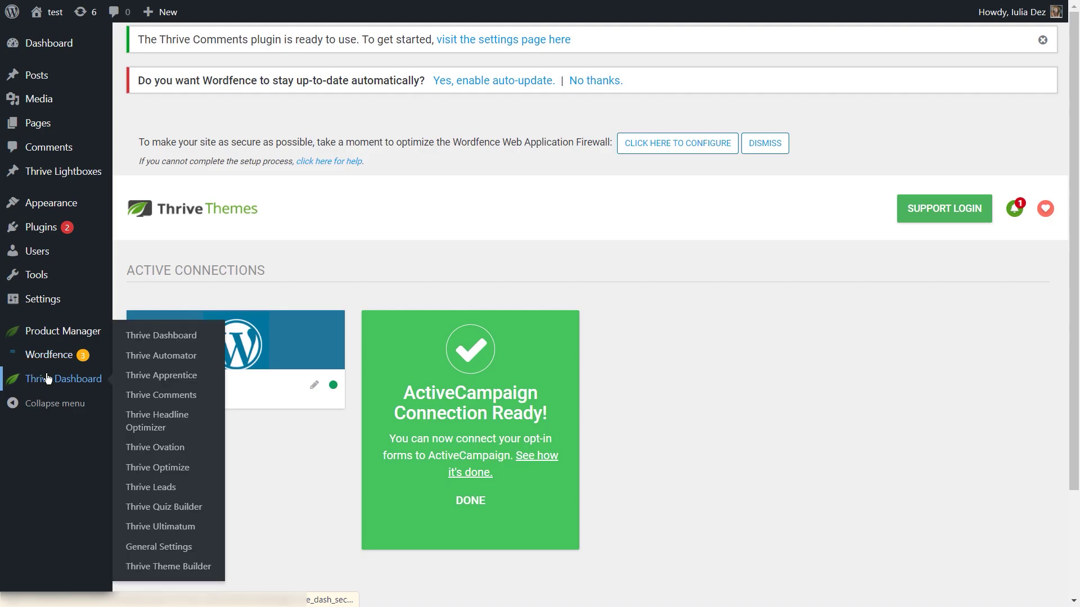
{"action": "left_click", "coordinate": [185, 385]}
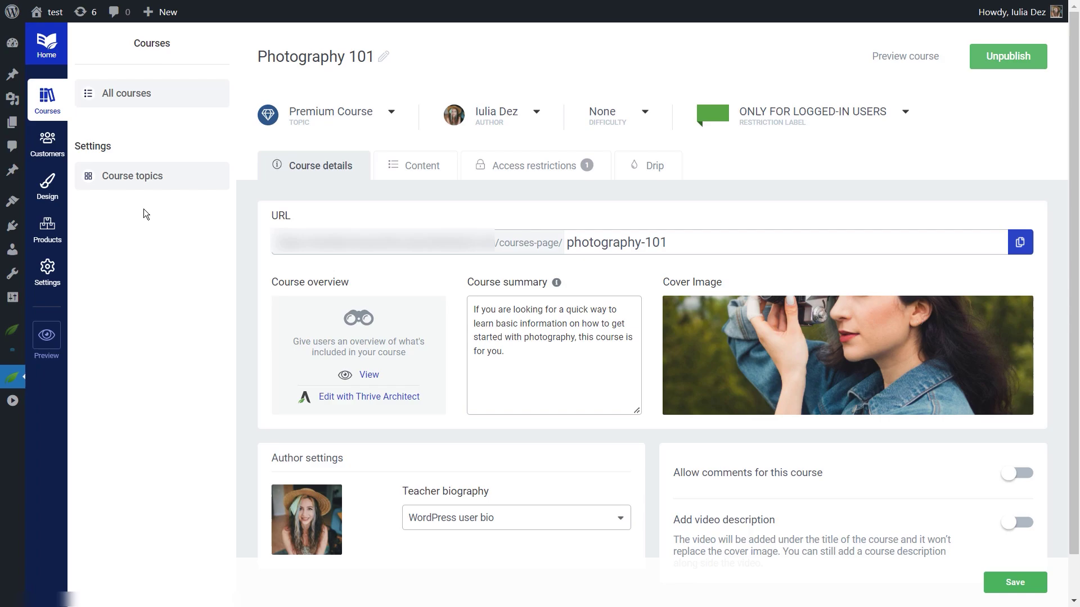
{"action": "left_click", "coordinate": [47, 230]}
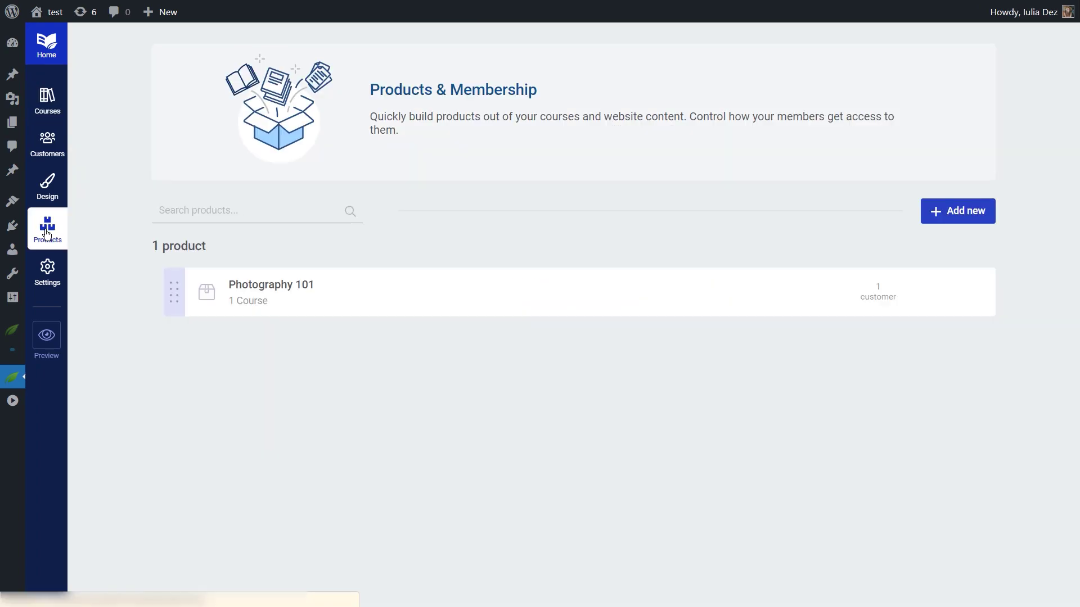
{"action": "left_click", "coordinate": [259, 285]}
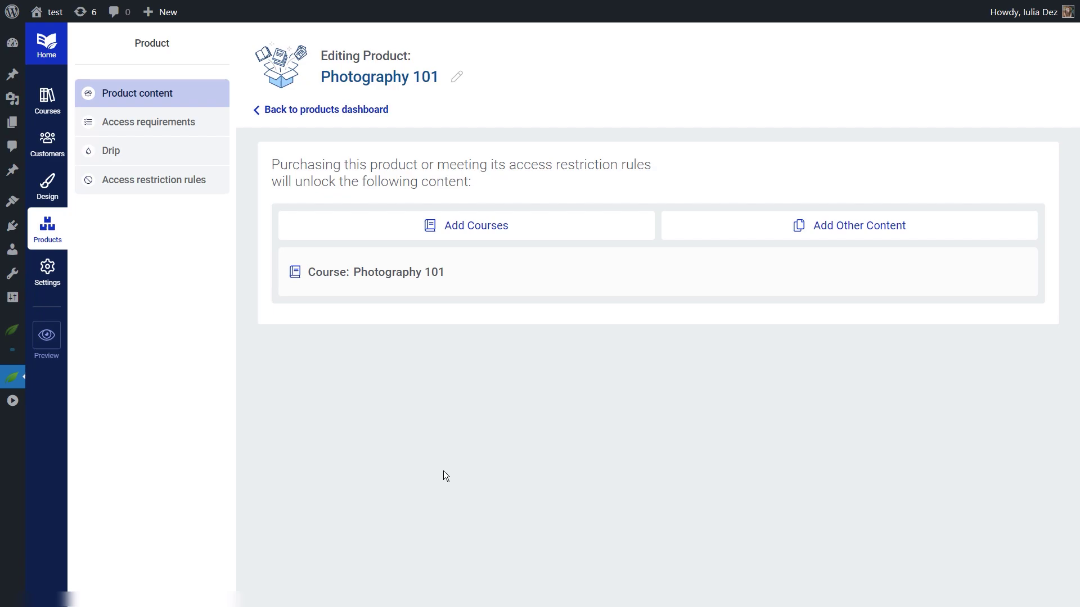
Step: Create a new automation titled 'User purchases course - they are added to my email list'
{"action": "mouse_move", "coordinate": [13, 380]}
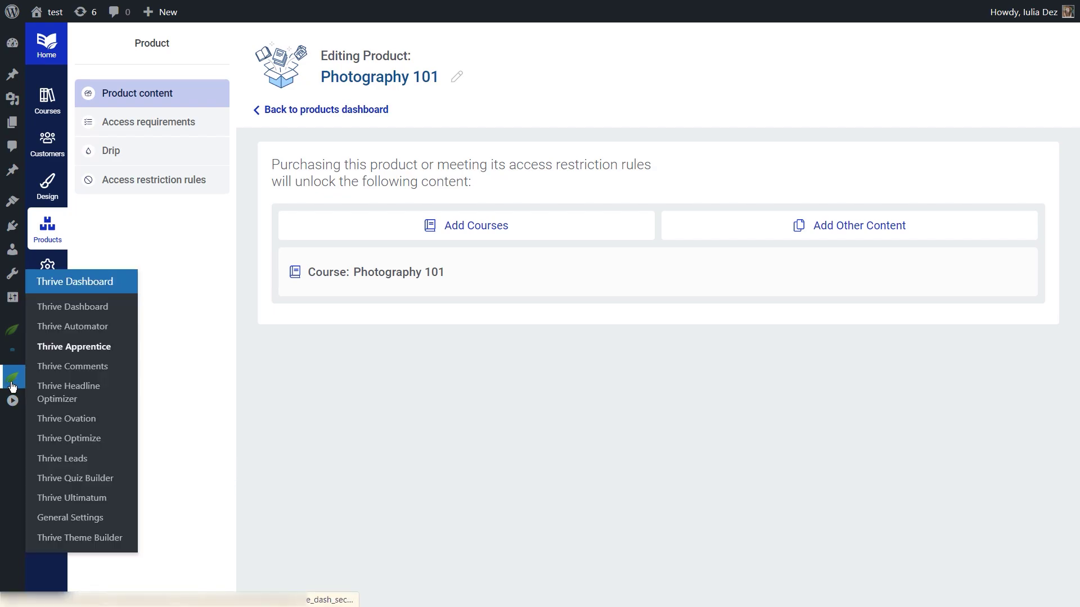
{"action": "left_click", "coordinate": [82, 328]}
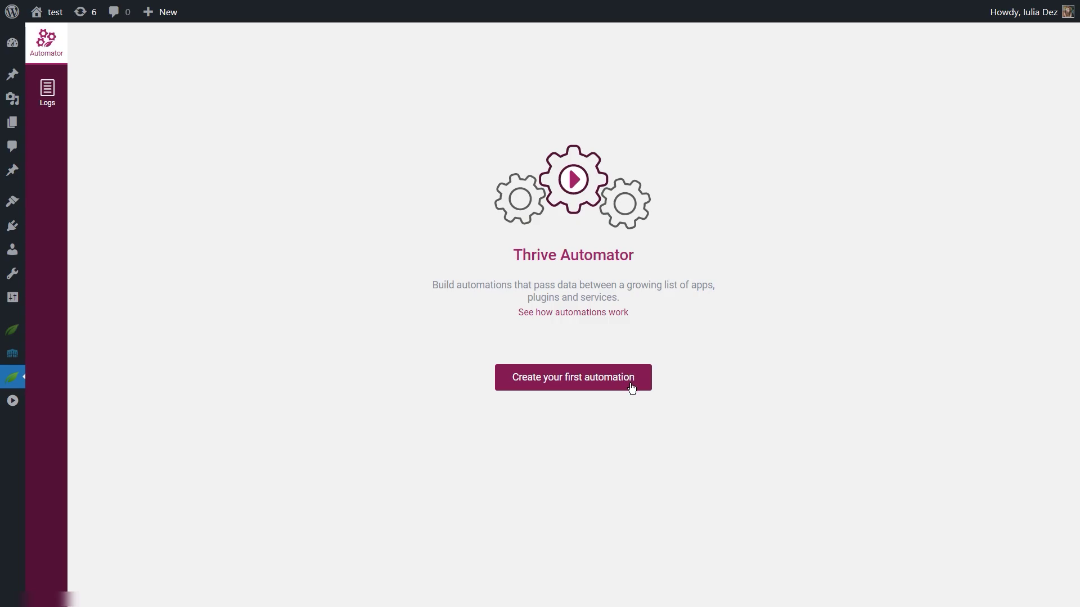
{"action": "left_click", "coordinate": [539, 389]}
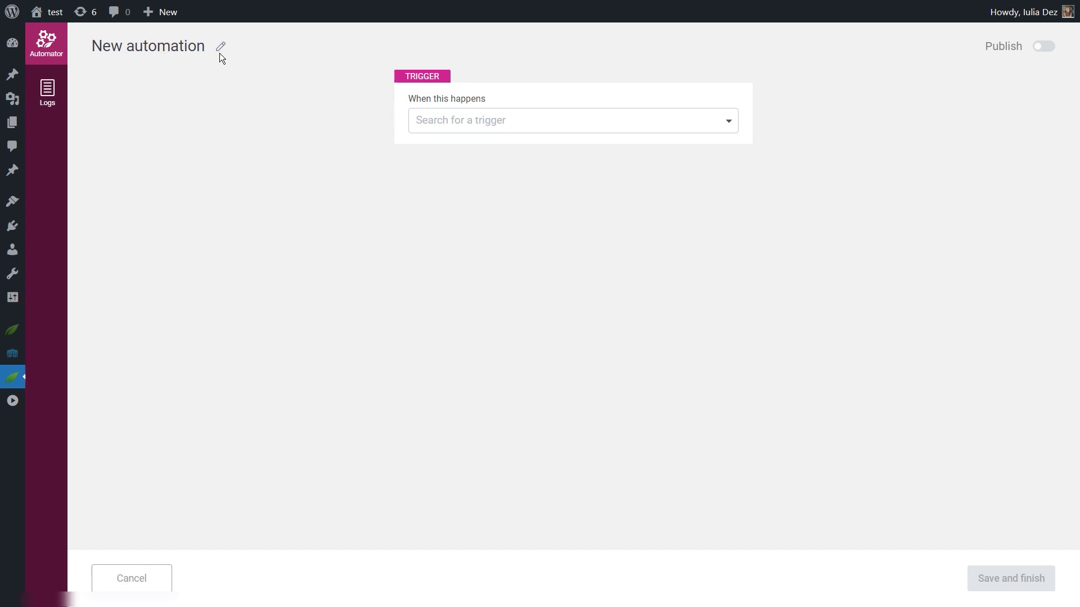
{"action": "left_click", "coordinate": [221, 47]}
{"action": "key", "text": "ctrl+a"}
{"action": "type", "text": "User purchases course - they are added to my email list"}
{"action": "key", "text": "Return"}
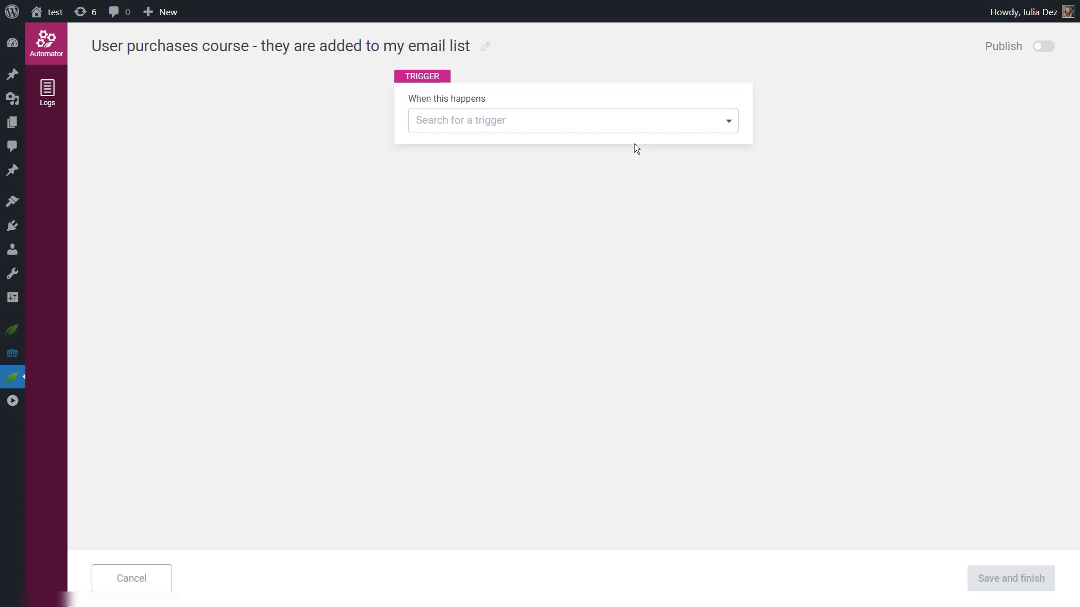
Step: Set its trigger to 'User makes a Thrive Apprentice purchase'
{"action": "left_click", "coordinate": [540, 125]}
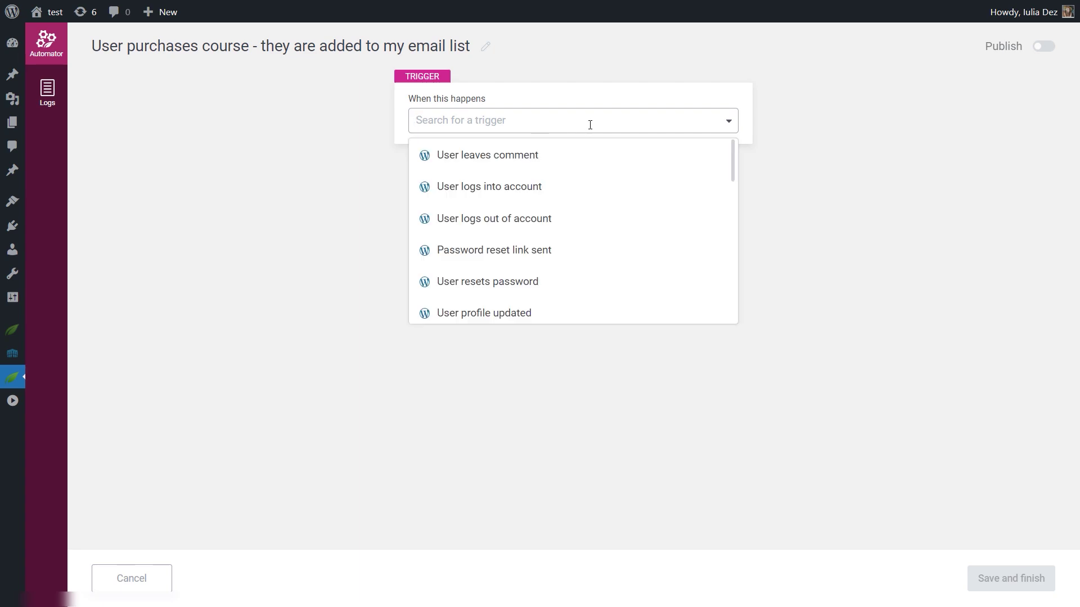
{"action": "scroll", "coordinate": [607, 160], "scroll_direction": "down", "scroll_amount": 5}
{"action": "scroll", "coordinate": [455, 248], "scroll_direction": "down", "scroll_amount": 2}
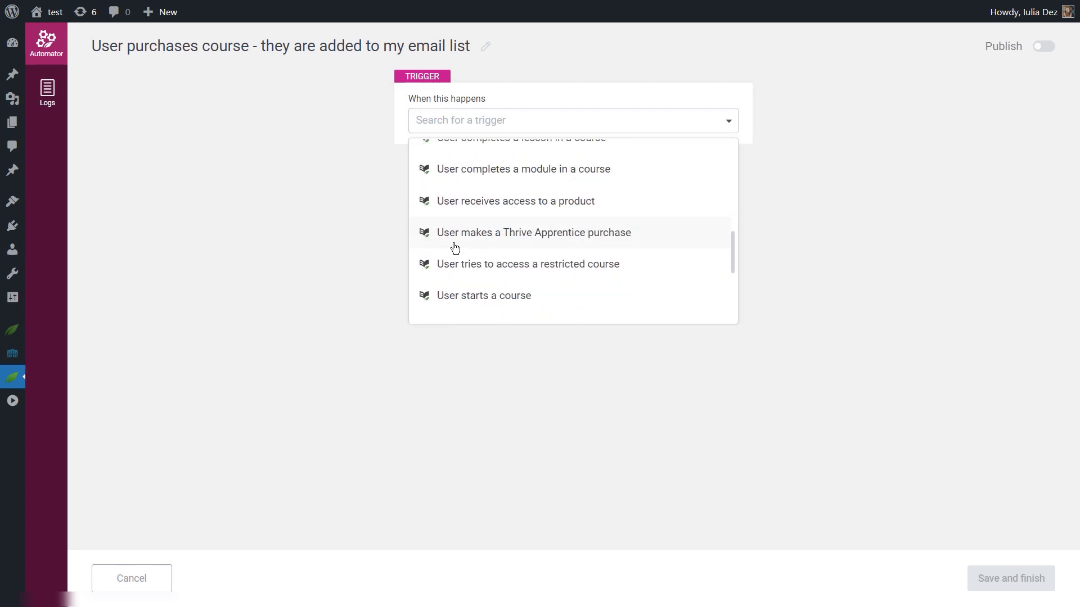
{"action": "left_click", "coordinate": [562, 246]}
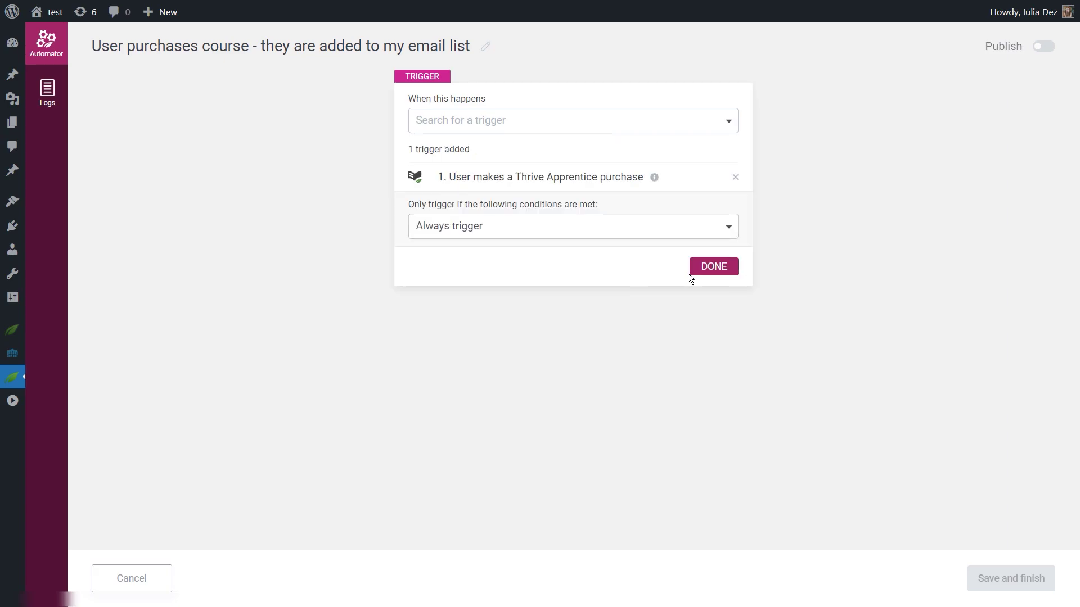
Step: Confirm the purchase trigger and add an 'Add user in autoresponder' action after it
{"action": "left_click", "coordinate": [708, 274]}
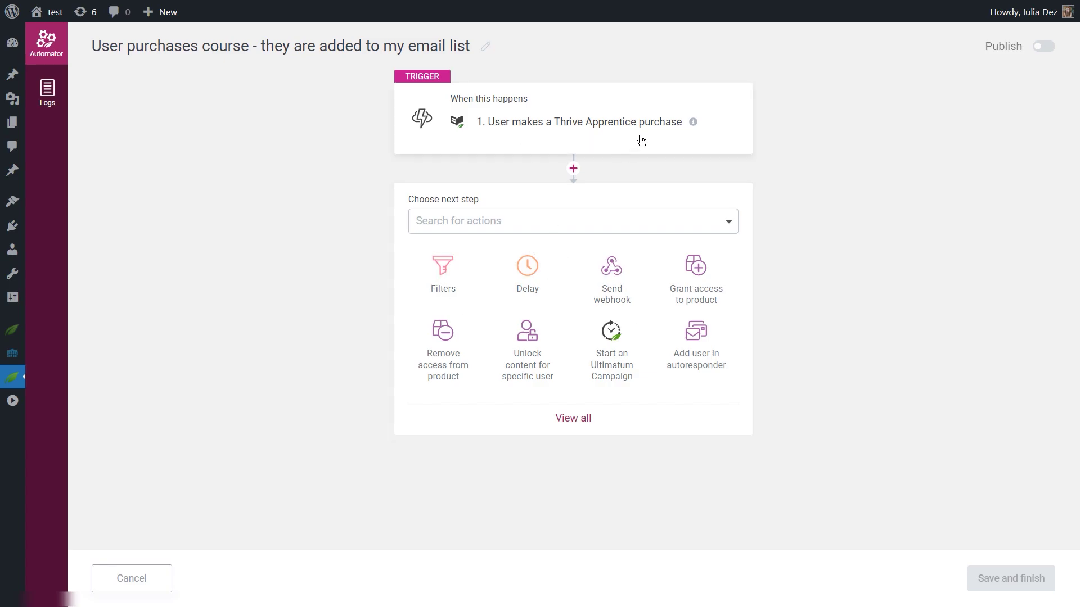
{"action": "left_click", "coordinate": [709, 345]}
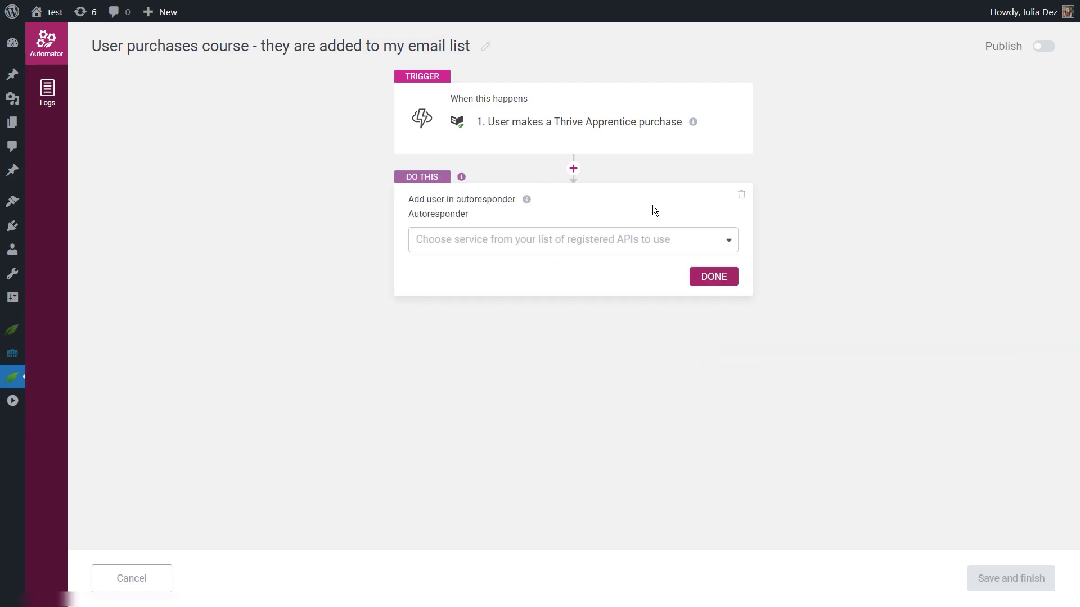
{"action": "left_click", "coordinate": [613, 240]}
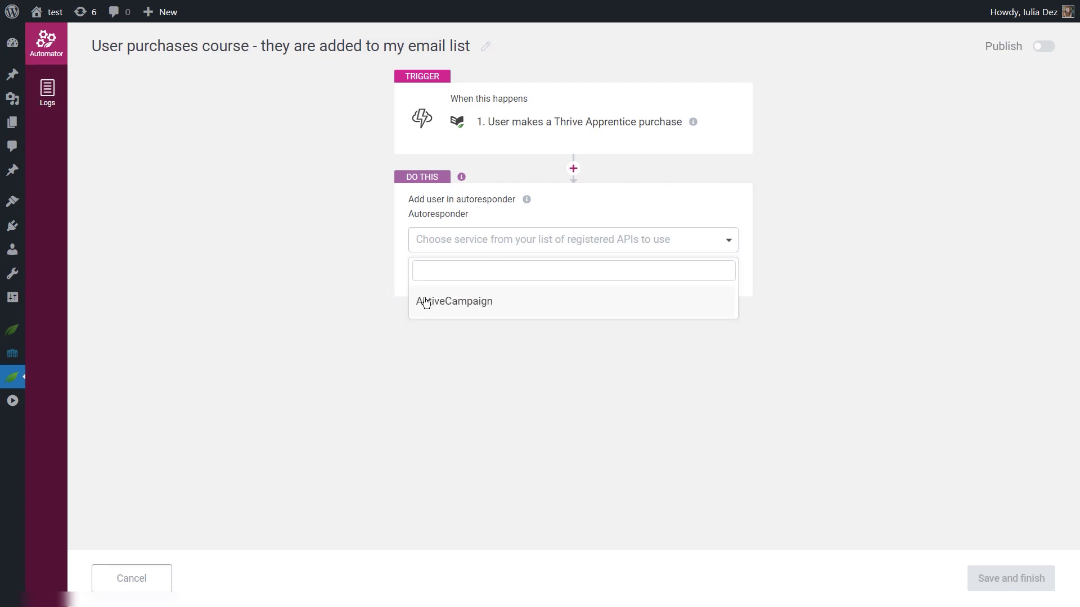
{"action": "left_click", "coordinate": [479, 273]}
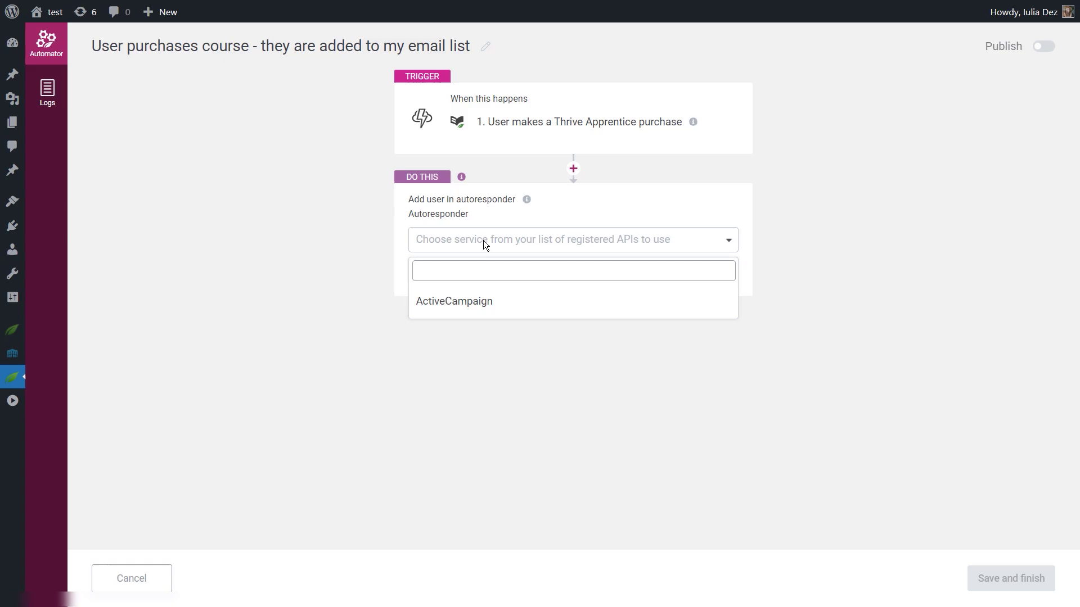
Step: Set the action to ActiveCampaign, list 'Thrive Apprentice notify users', tag photography-course-purchased, and confirm
{"action": "left_click", "coordinate": [458, 304]}
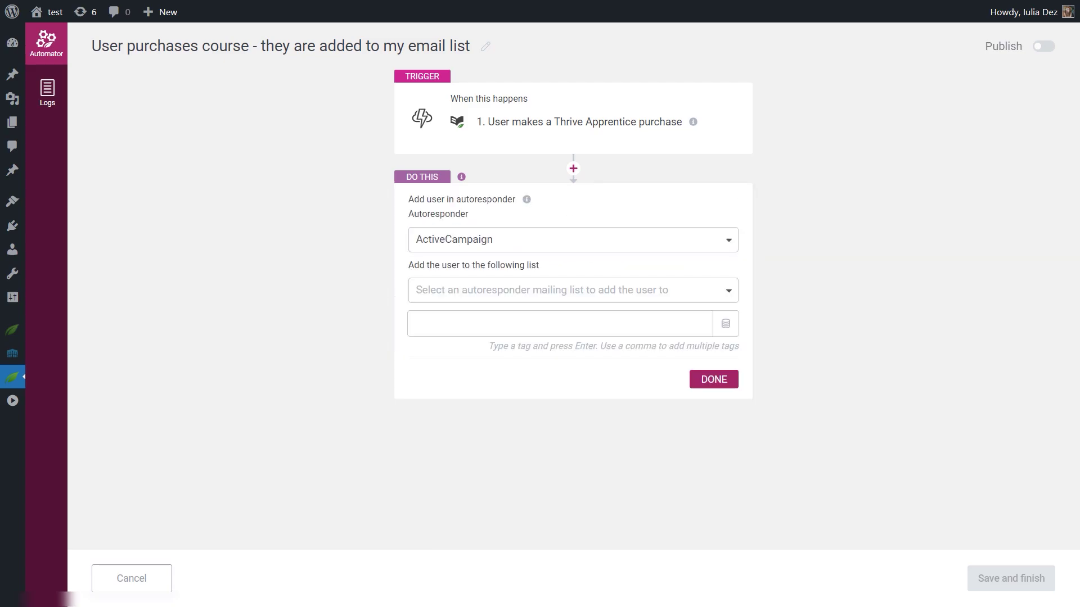
{"action": "left_click", "coordinate": [496, 291]}
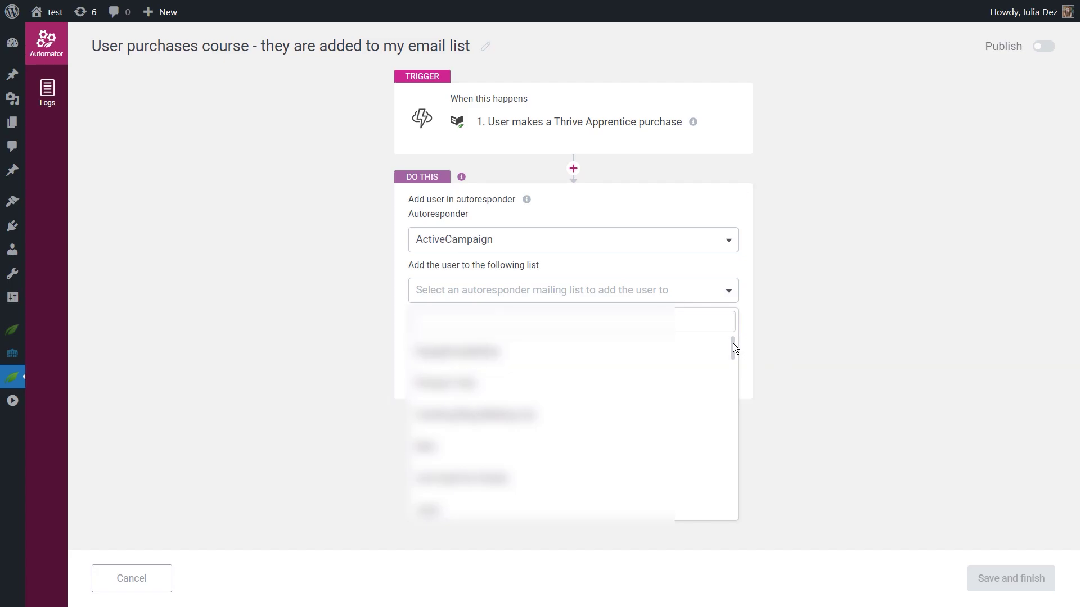
{"action": "left_click", "coordinate": [498, 351]}
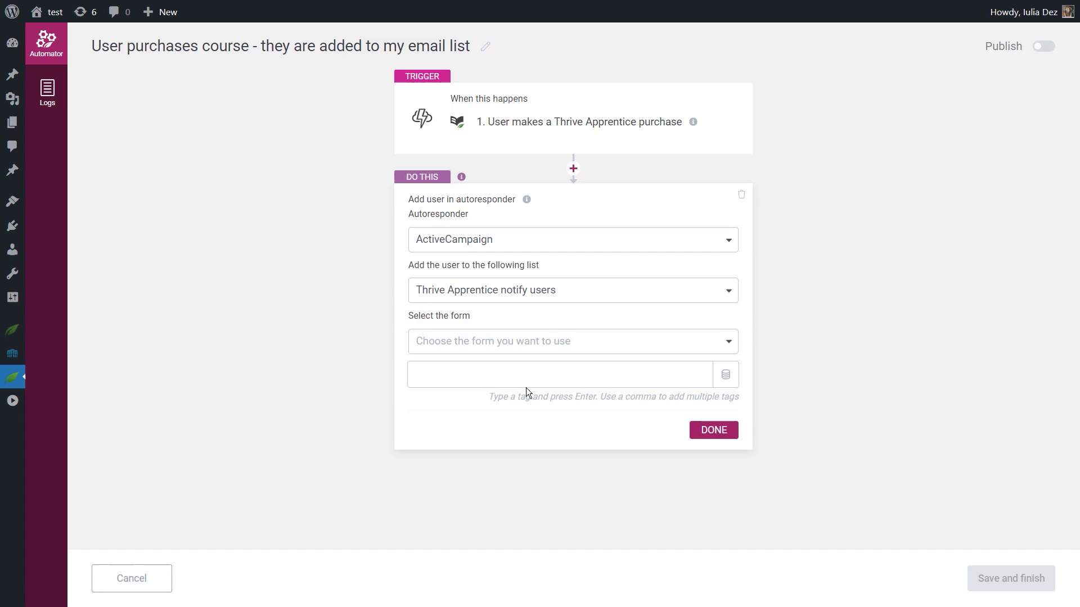
{"action": "left_click", "coordinate": [426, 386]}
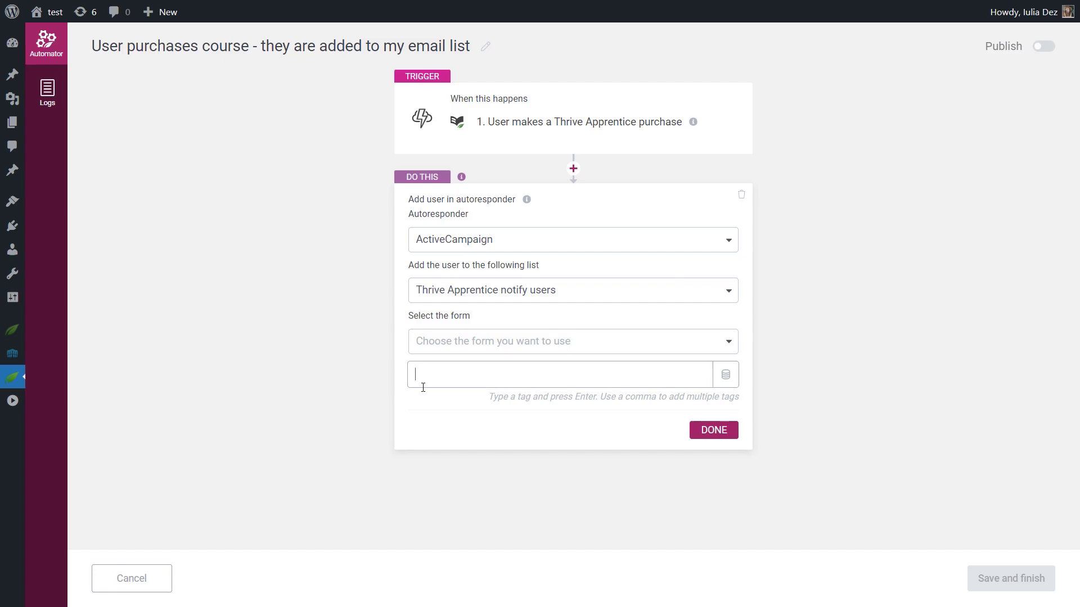
{"action": "type", "text": "photography-course-purchased"}
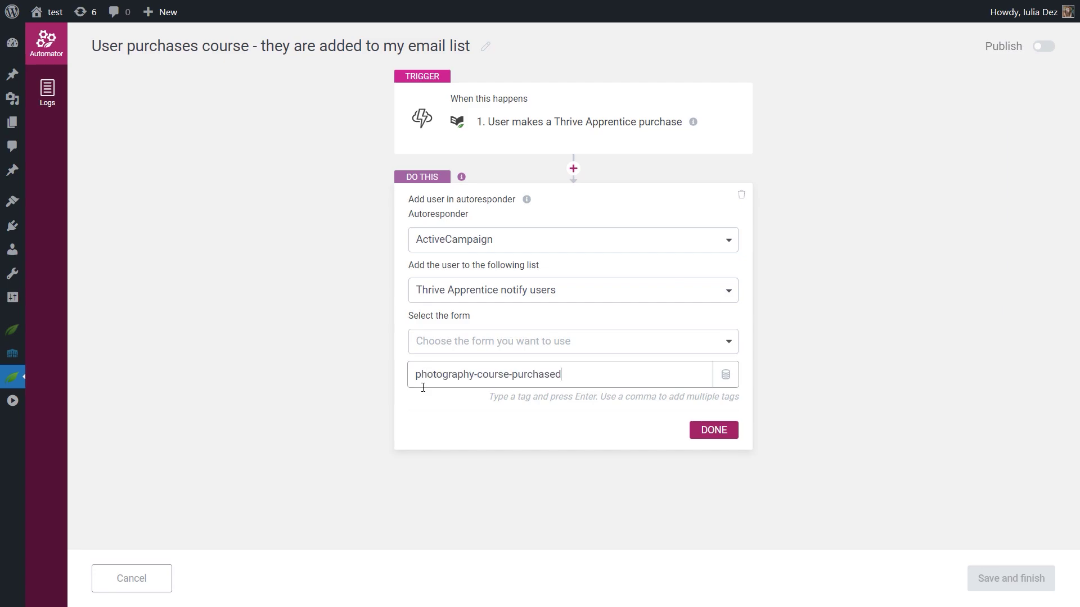
{"action": "key", "text": "Return"}
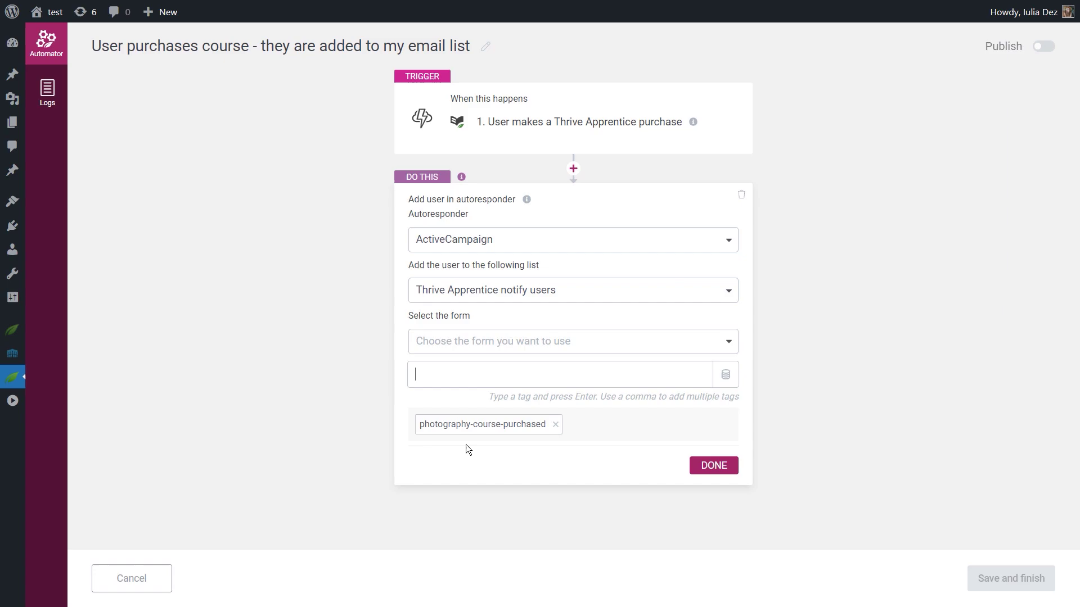
{"action": "left_click", "coordinate": [717, 465]}
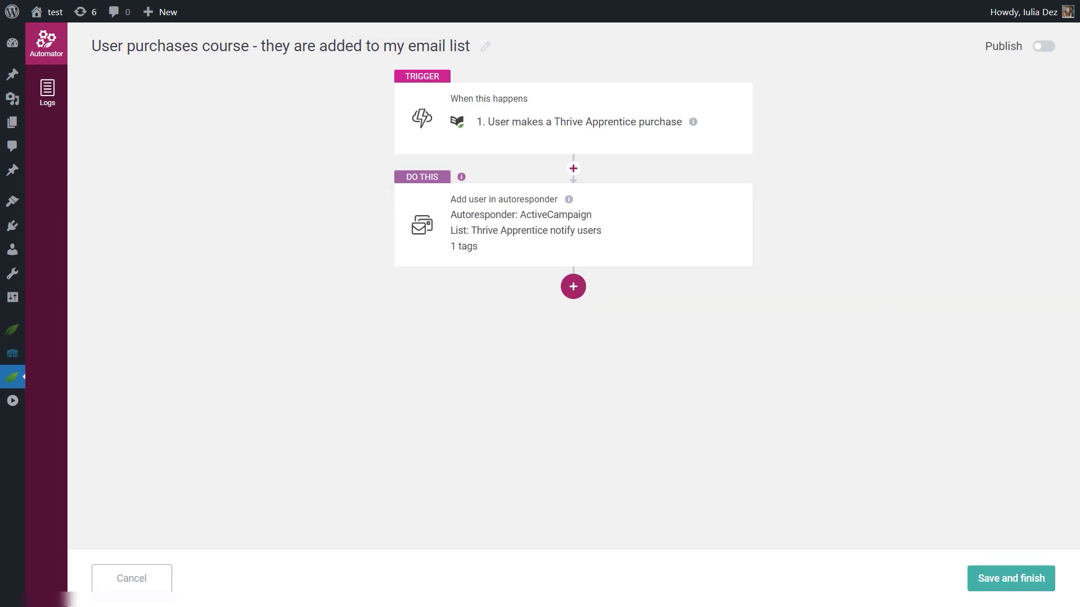
Step: Switch the purchase automation to Published and save it
{"action": "left_click", "coordinate": [1042, 47]}
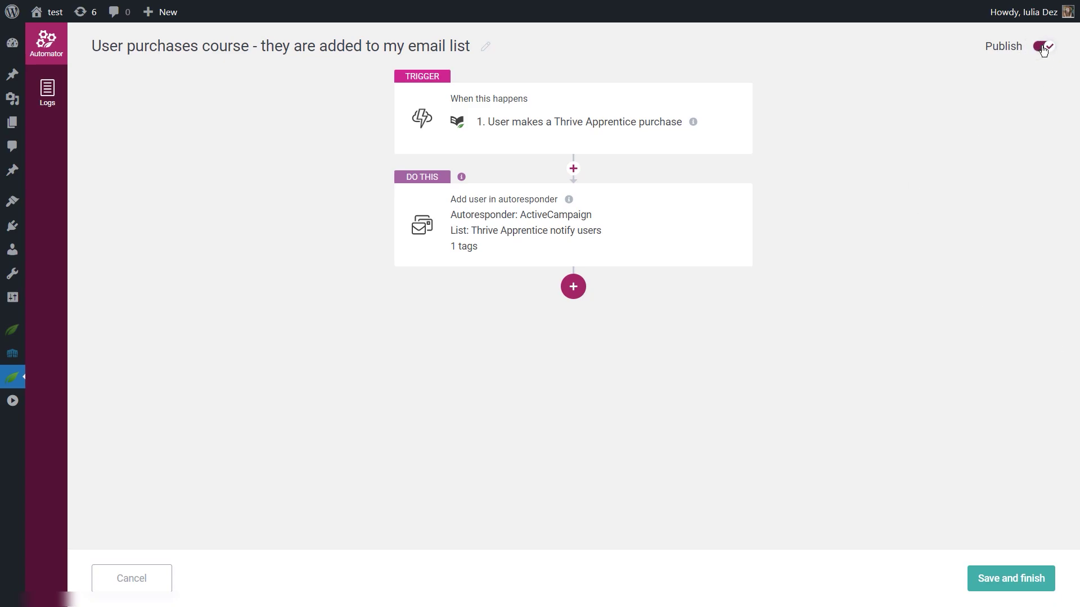
{"action": "left_click", "coordinate": [1006, 584]}
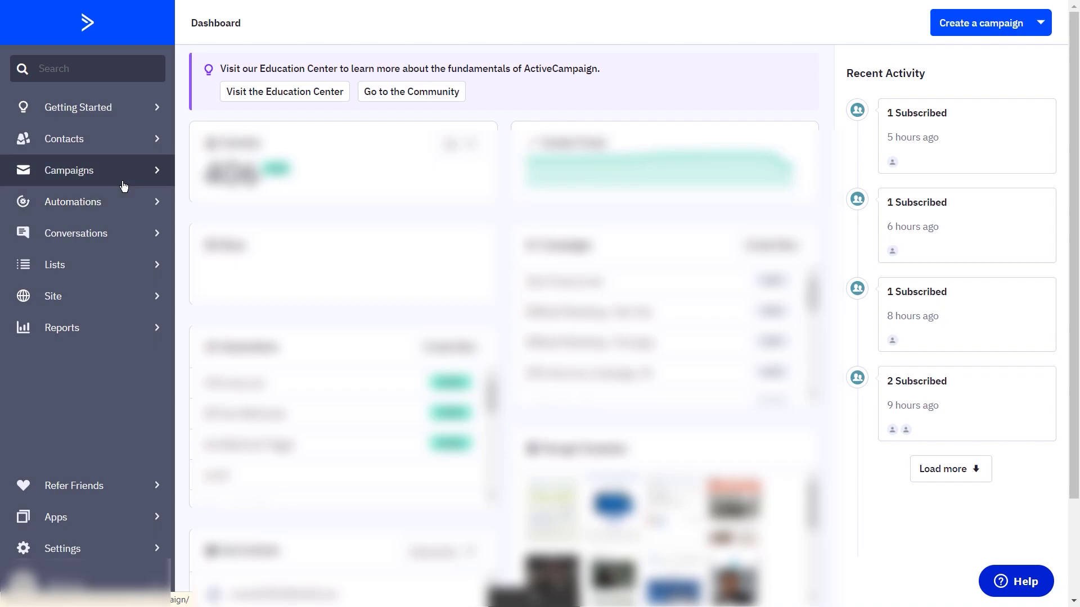
Step: Add the tag photography-course-purchased under Contacts > Manage Tags
{"action": "left_click", "coordinate": [85, 141]}
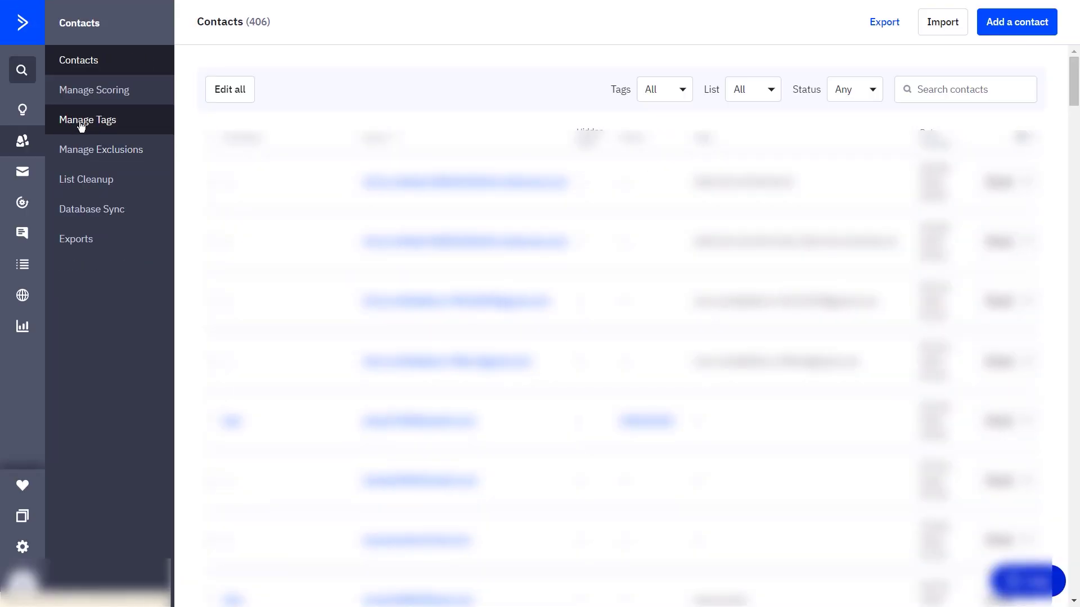
{"action": "left_click", "coordinate": [69, 121]}
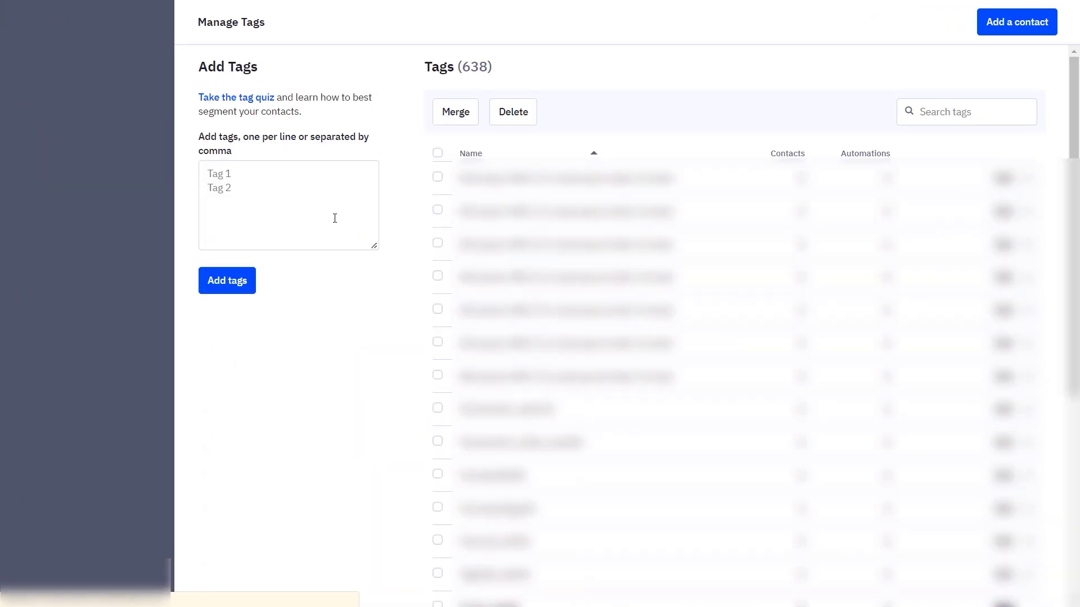
{"action": "left_click", "coordinate": [241, 183]}
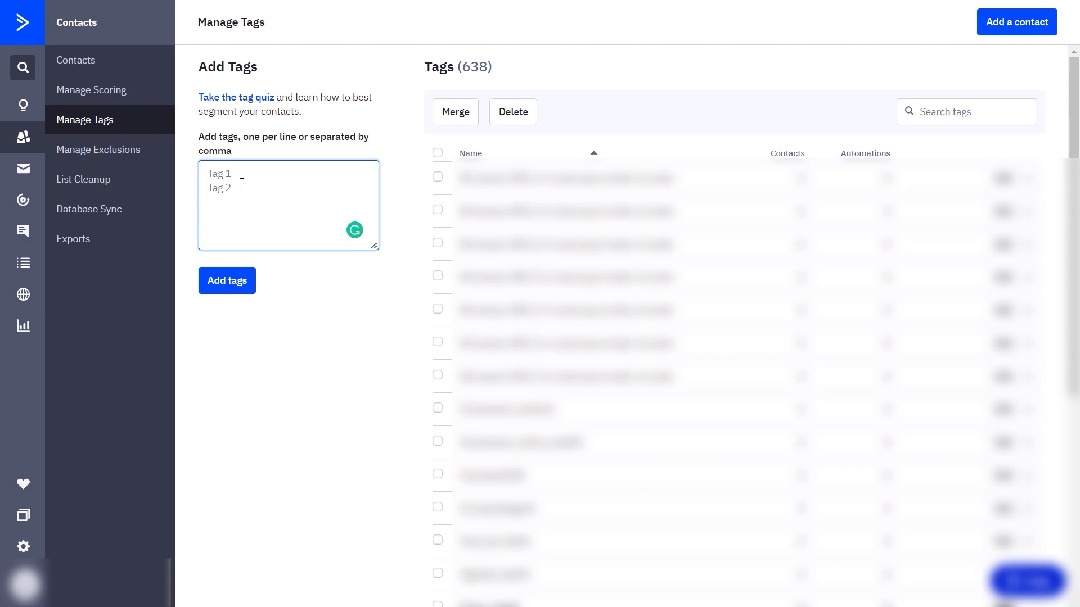
{"action": "type", "text": "photography-course-purchased"}
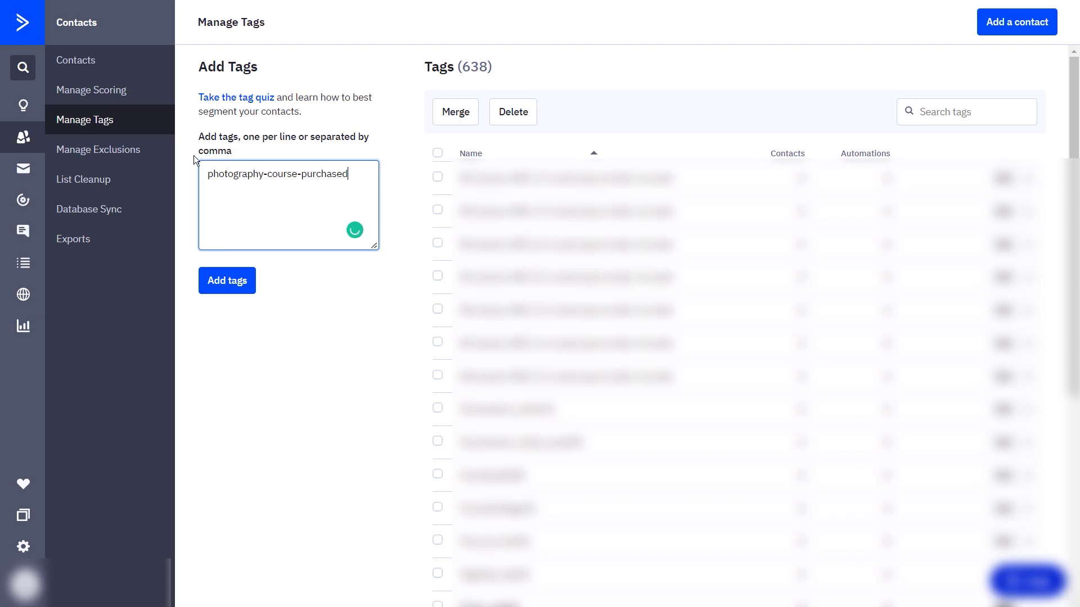
{"action": "left_click", "coordinate": [223, 281]}
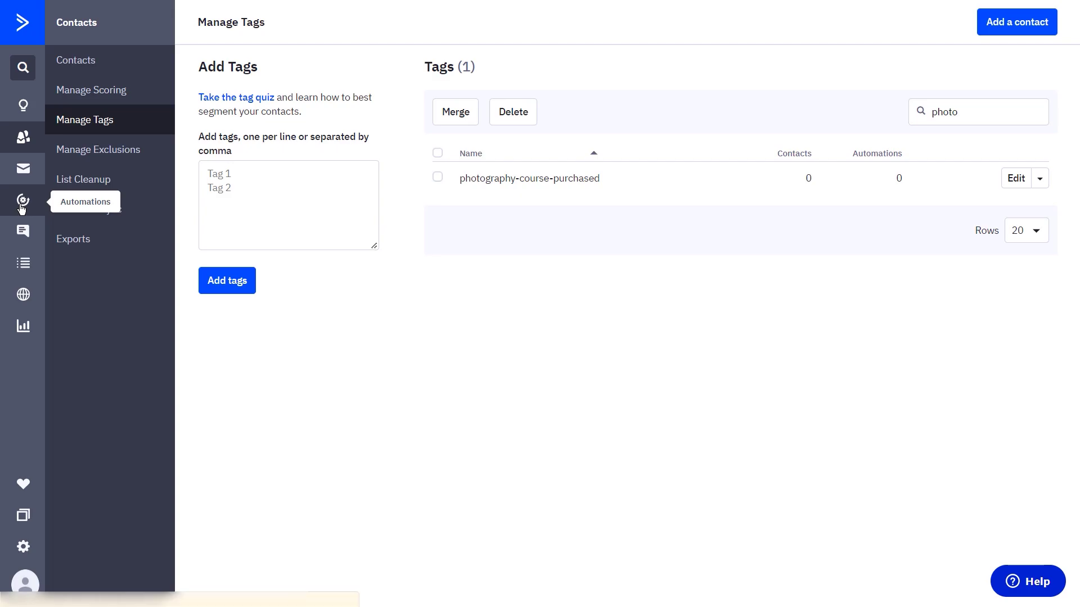
Step: Start a new ActiveCampaign automation from scratch
{"action": "left_click", "coordinate": [22, 202]}
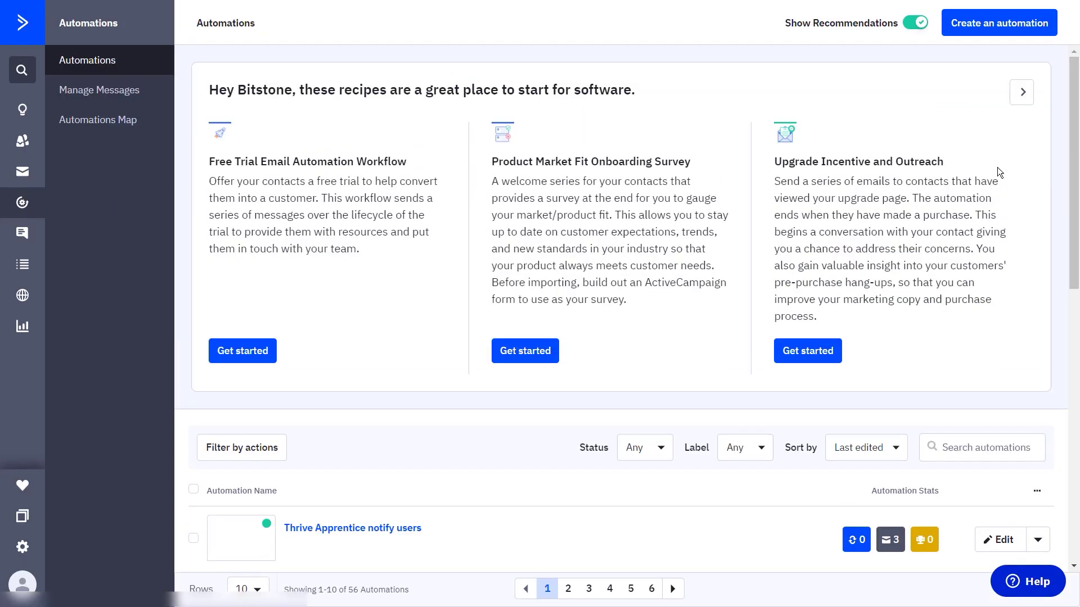
{"action": "left_click", "coordinate": [992, 33]}
{"action": "left_click", "coordinate": [537, 172]}
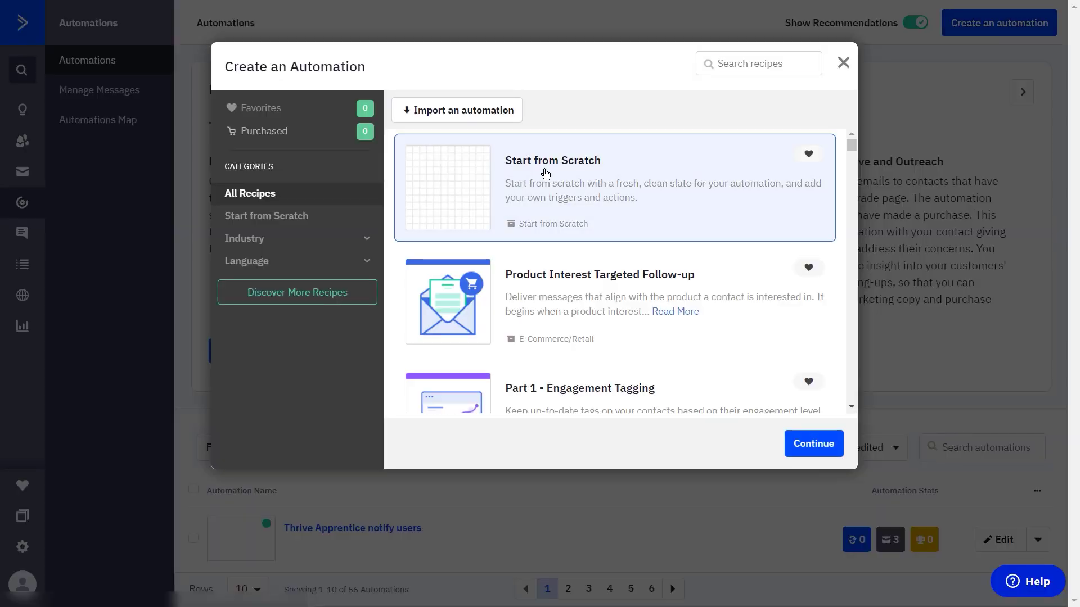
{"action": "left_click", "coordinate": [814, 443]}
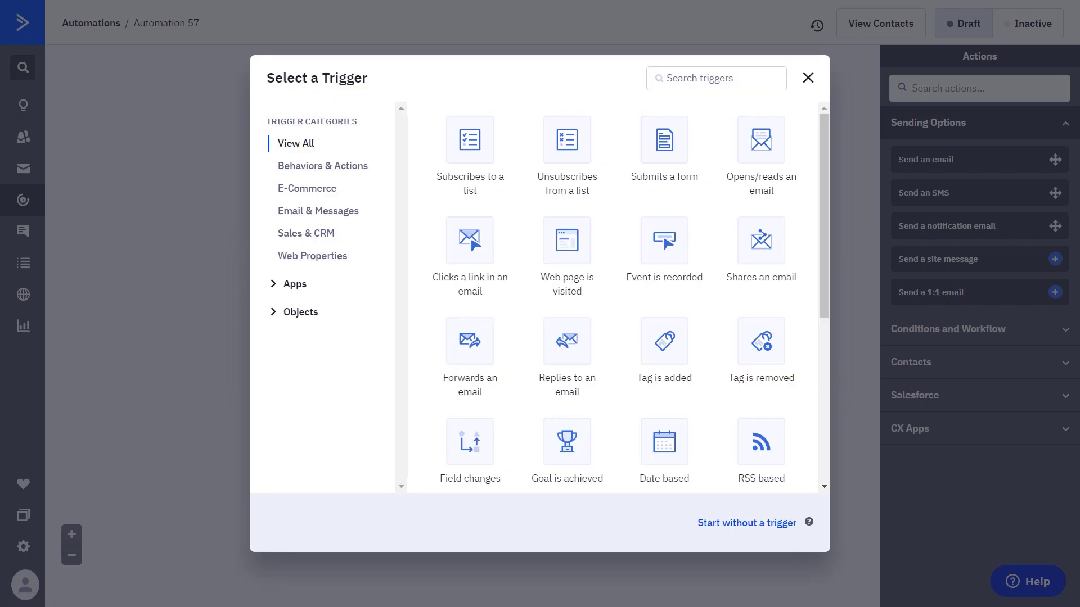
Step: Make it start when the photography-course-purchased tag is added
{"action": "left_click", "coordinate": [699, 366]}
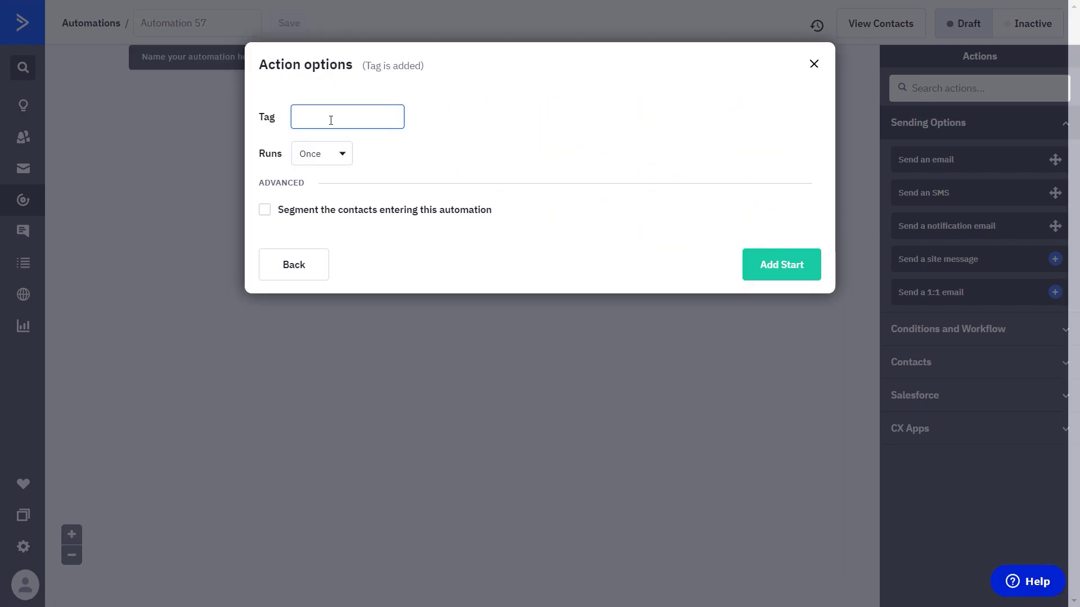
{"action": "type", "text": "pho"}
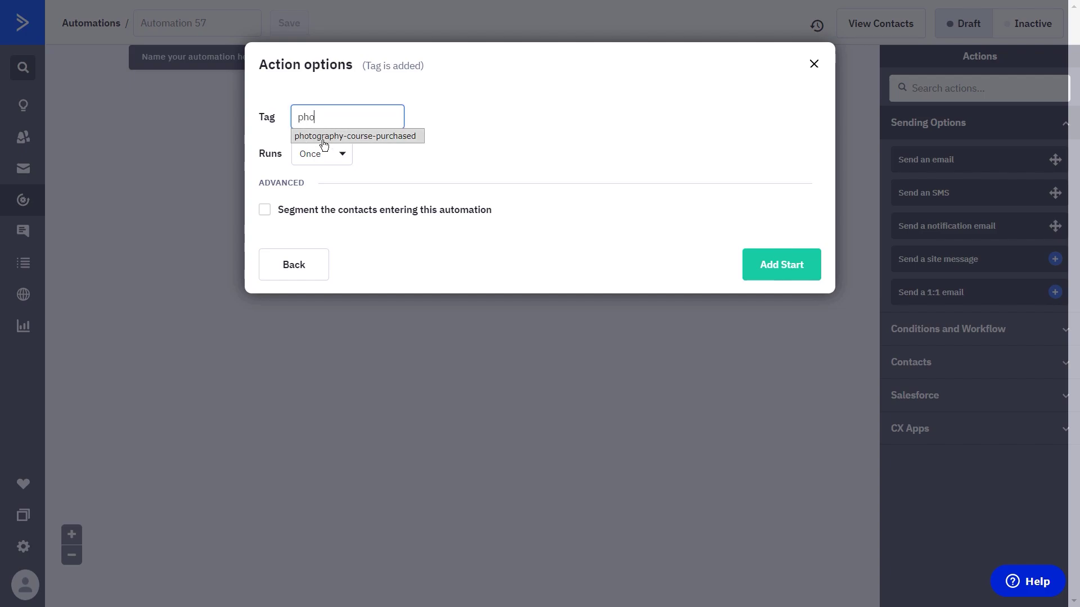
{"action": "left_click", "coordinate": [326, 140]}
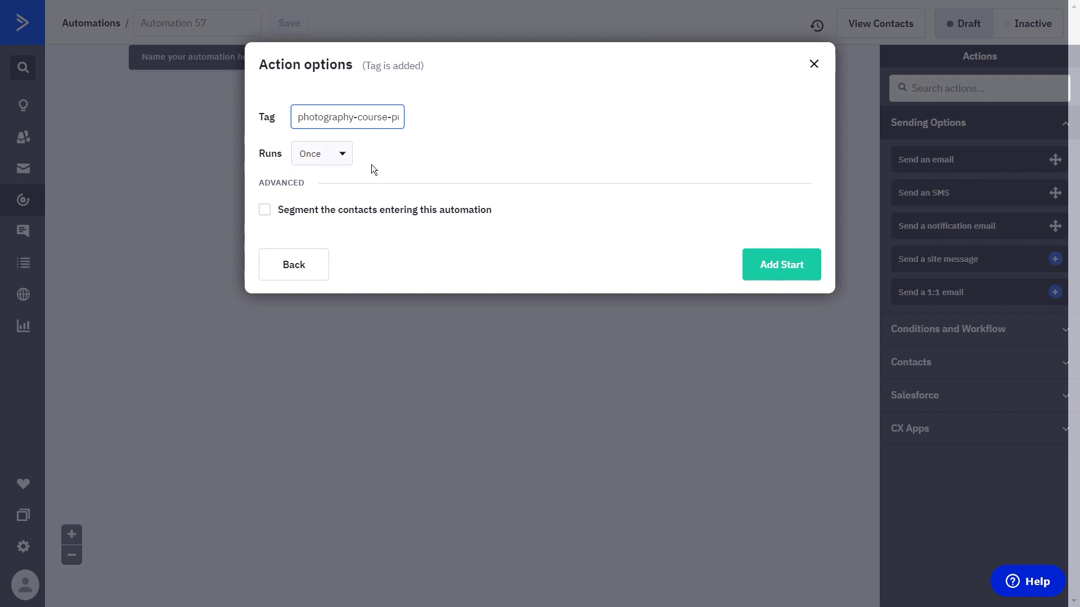
{"action": "left_click", "coordinate": [752, 277]}
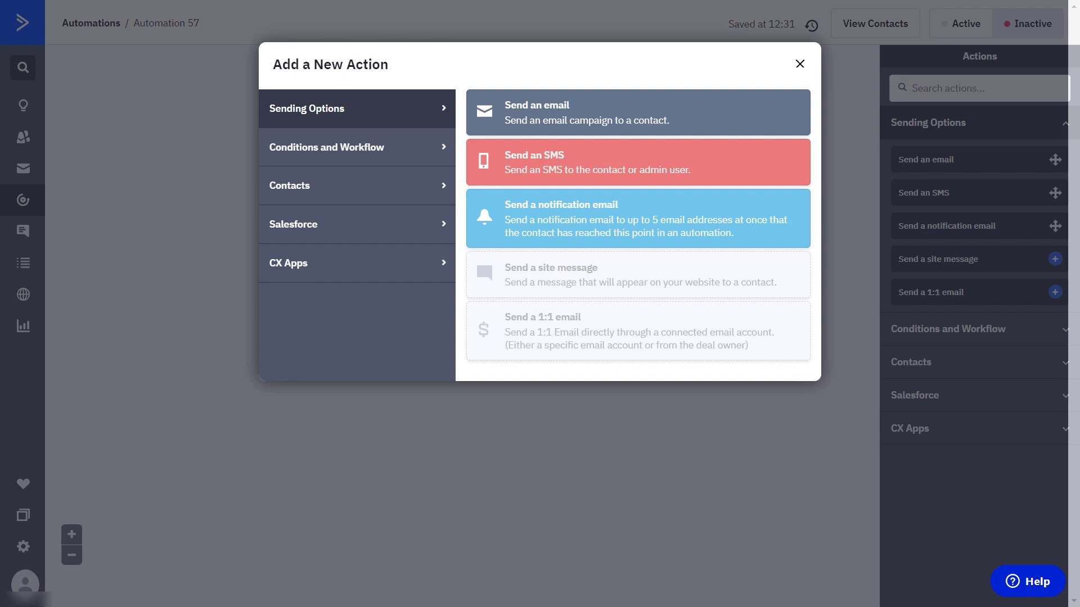
Step: Add a Send an email step with a new email named 'thank you email photography course'
{"action": "left_click", "coordinate": [533, 126]}
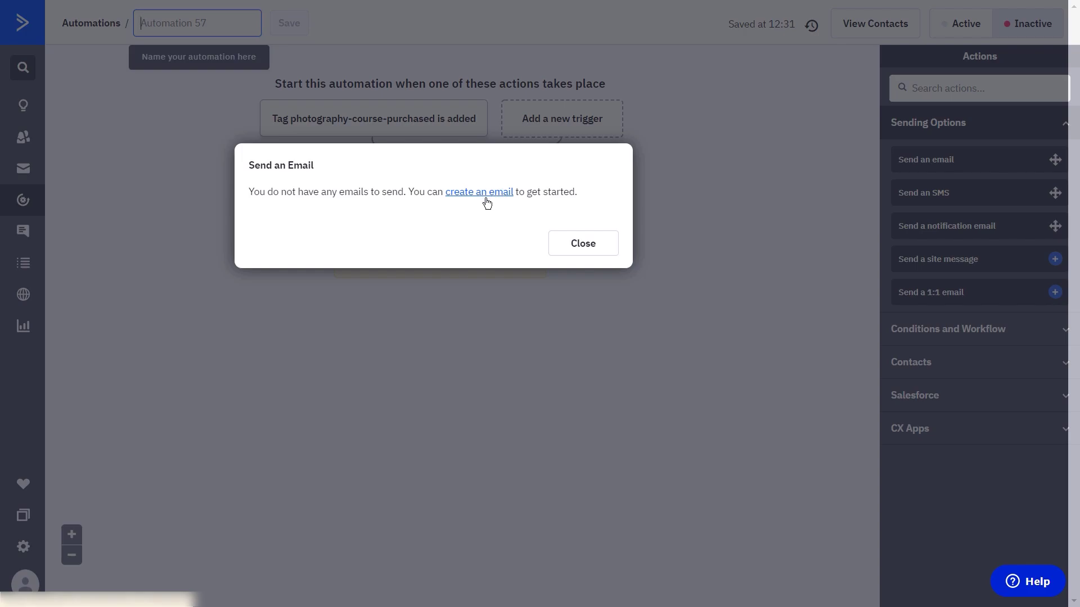
{"action": "left_click", "coordinate": [487, 203]}
{"action": "type", "text": "thank you "}
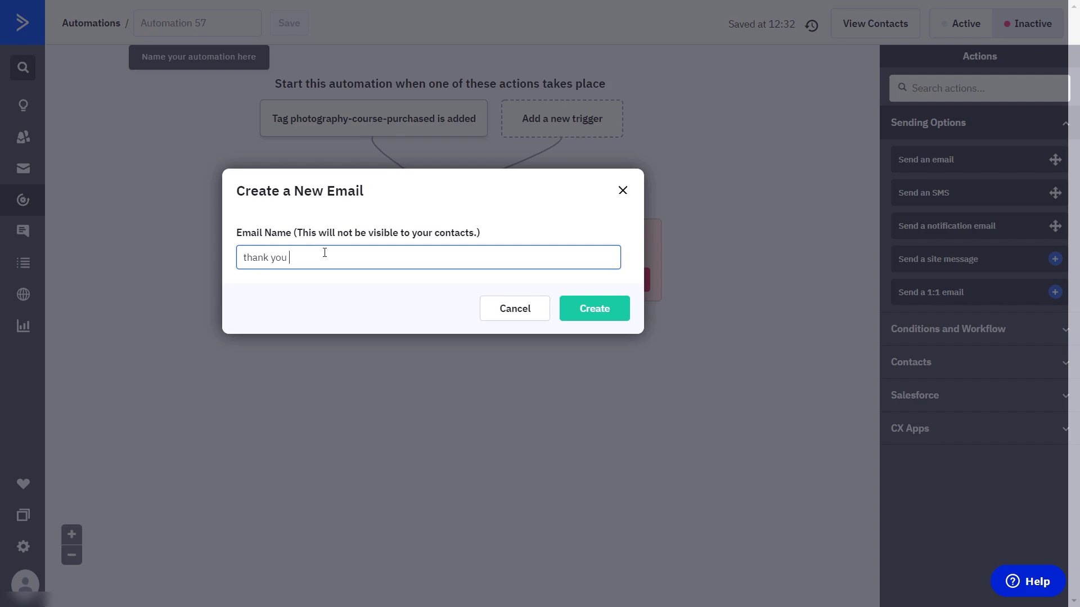
{"action": "type", "text": "email photography course"}
{"action": "left_click", "coordinate": [585, 308]}
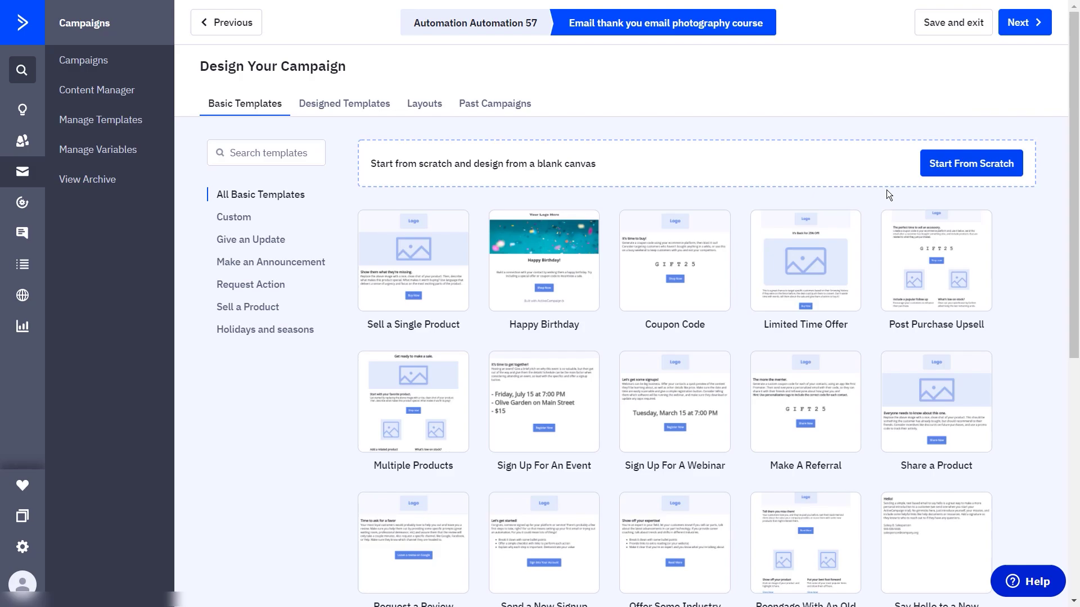
{"action": "scroll", "coordinate": [890, 294], "scroll_direction": "down", "scroll_amount": 5}
{"action": "scroll", "coordinate": [890, 294], "scroll_direction": "up", "scroll_amount": 5}
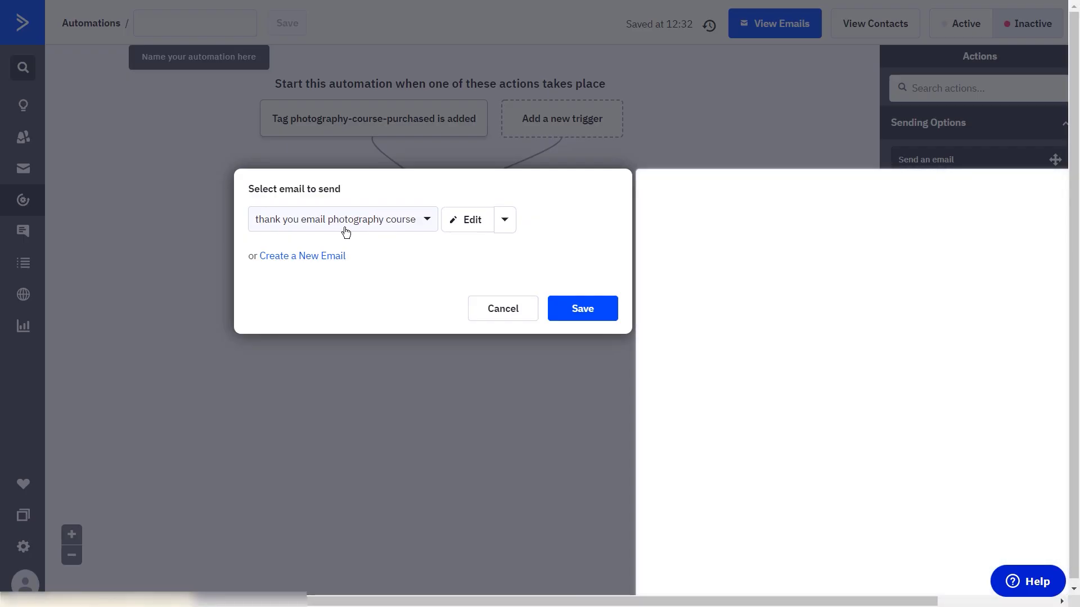
Step: Save the email step, name the automation 'Thank you email sent to users that have purchased the photography course', and activate it
{"action": "left_click", "coordinate": [585, 310]}
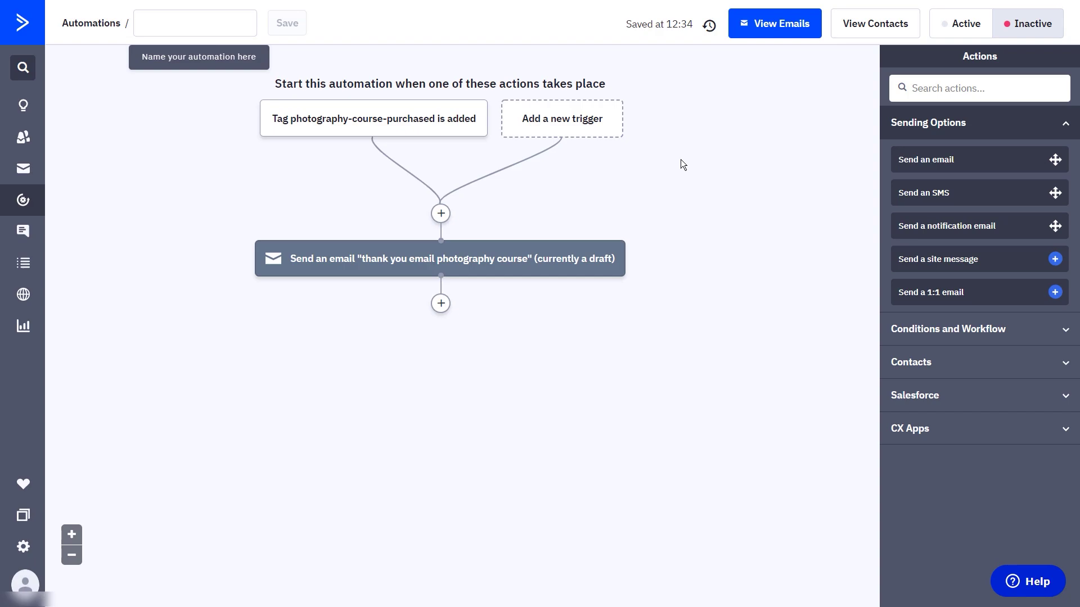
{"action": "type", "text": "Thank you email sent to users that have purchased the photography course"}
{"action": "left_click_drag", "start_coordinate": [472, 23], "coordinate": [90, 23]}
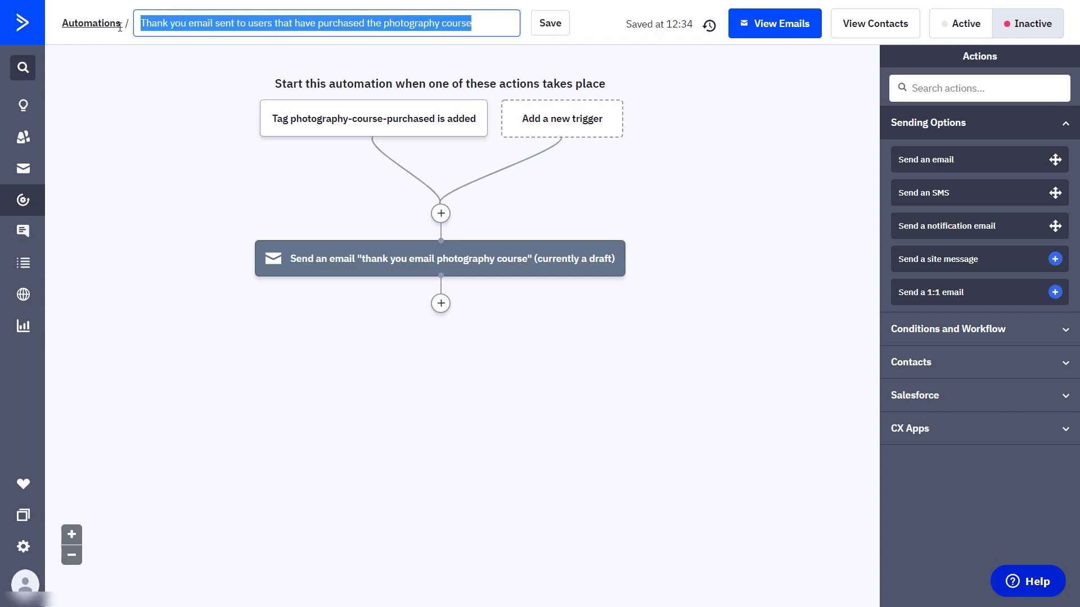
{"action": "left_click", "coordinate": [567, 28]}
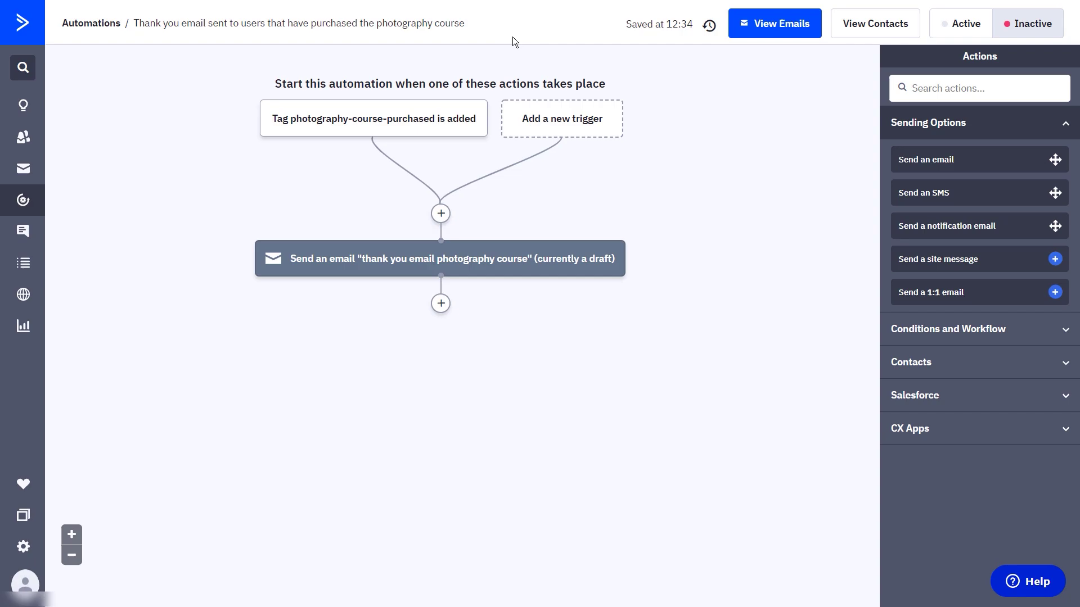
{"action": "left_click", "coordinate": [956, 32]}
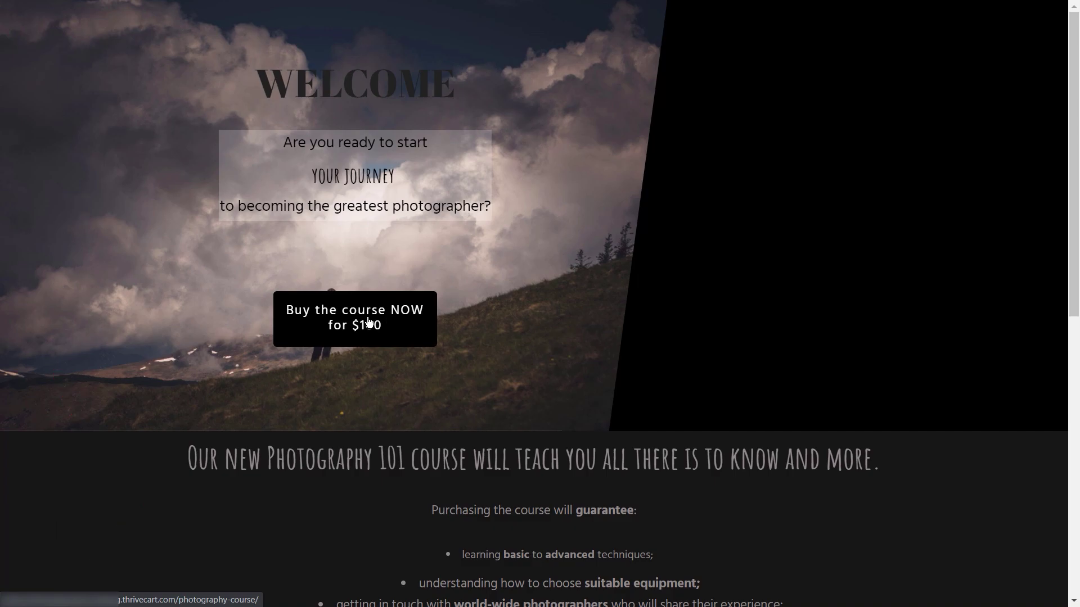
Step: Start buying the $100 Photography Course and begin entering the buyer's email at checkout
{"action": "left_click", "coordinate": [386, 327]}
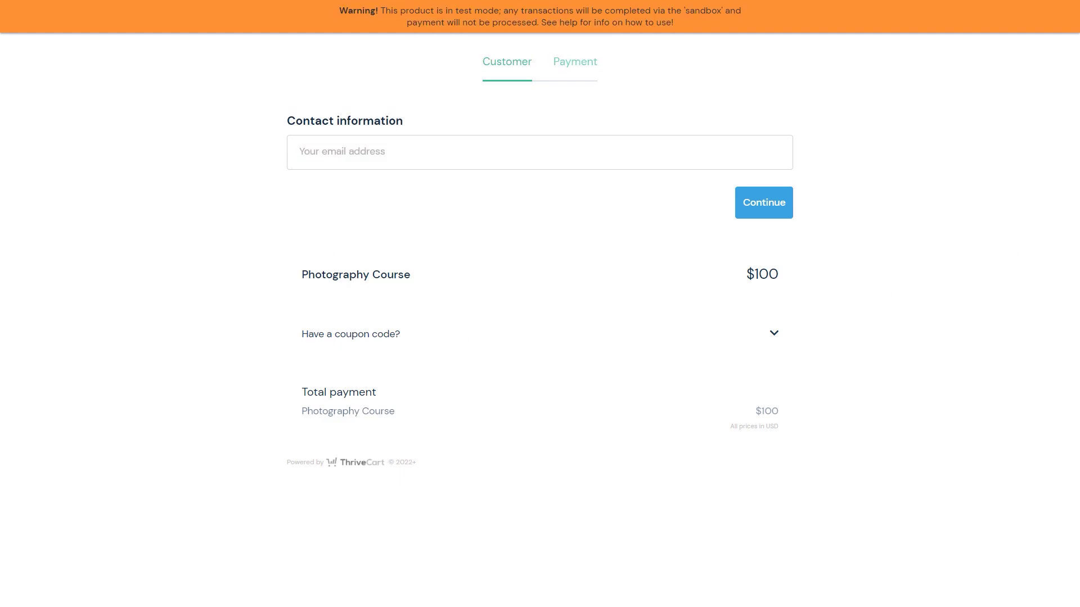
{"action": "left_click", "coordinate": [351, 160]}
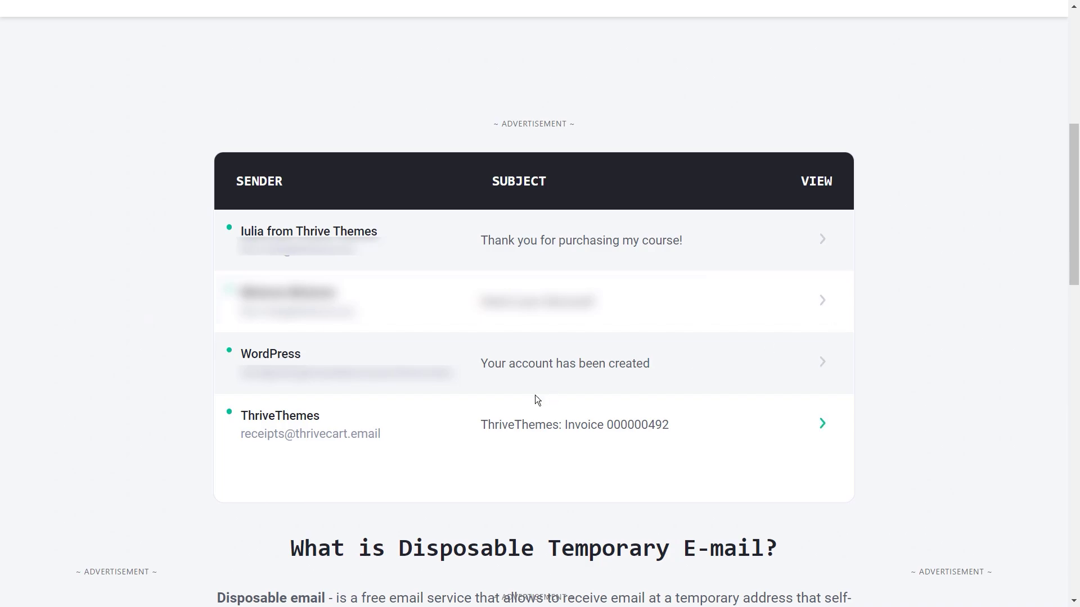
Step: View the ThriveThemes invoice and second email, then read the 'Thank you for purchasing my course!' message
{"action": "left_click", "coordinate": [547, 426]}
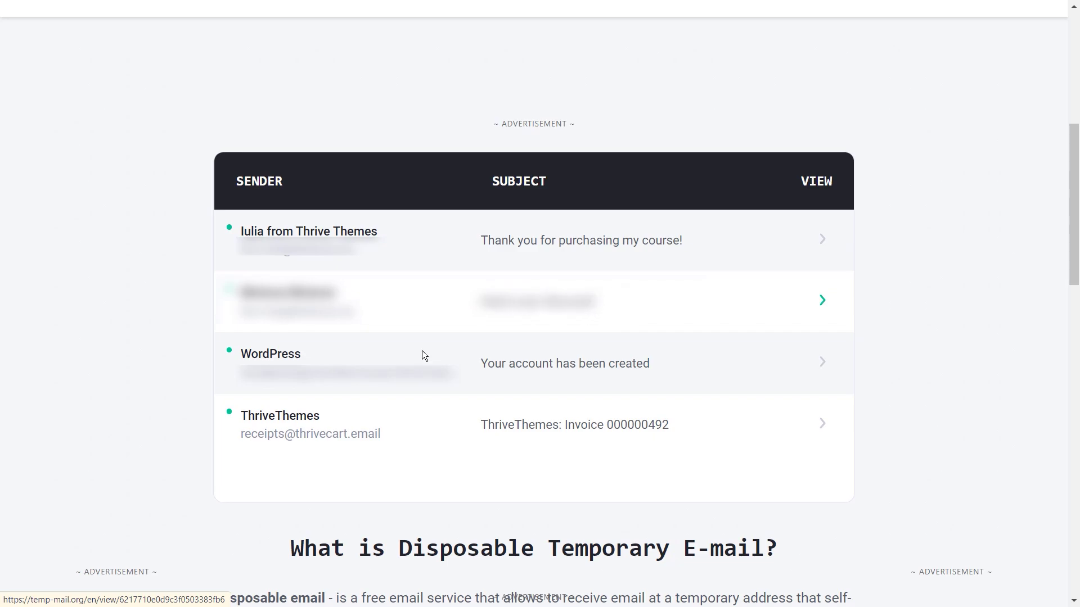
{"action": "left_click", "coordinate": [576, 311]}
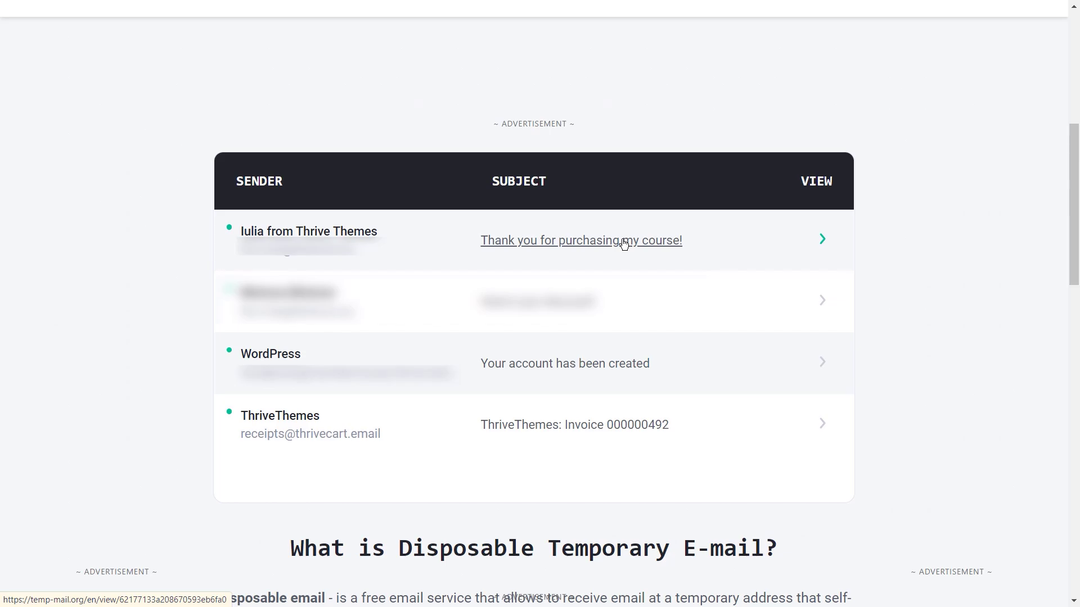
{"action": "left_click", "coordinate": [525, 234]}
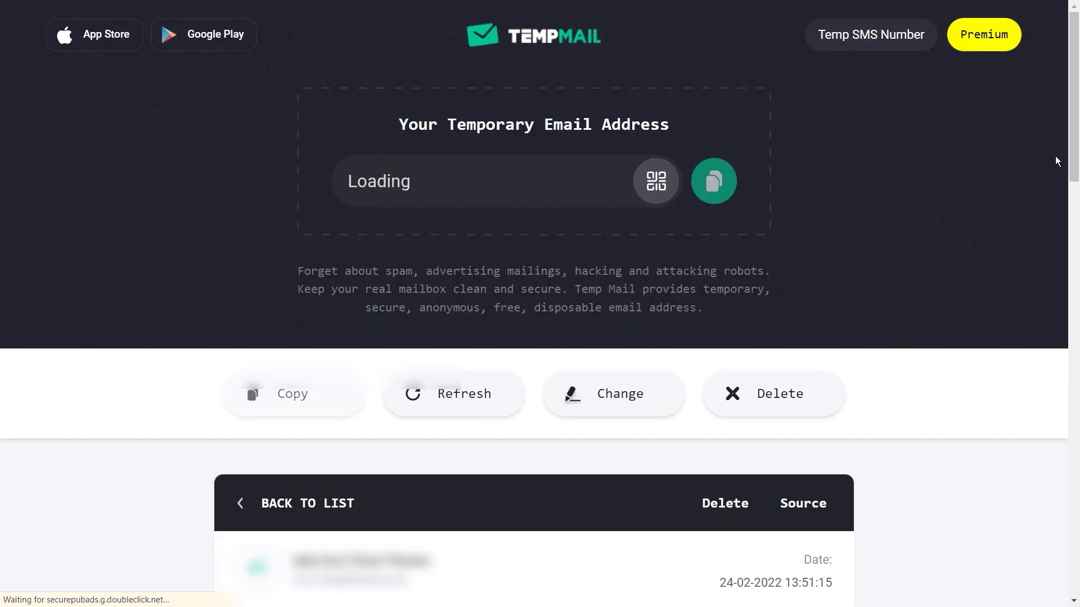
{"action": "scroll", "coordinate": [928, 251], "scroll_direction": "down", "scroll_amount": 6}
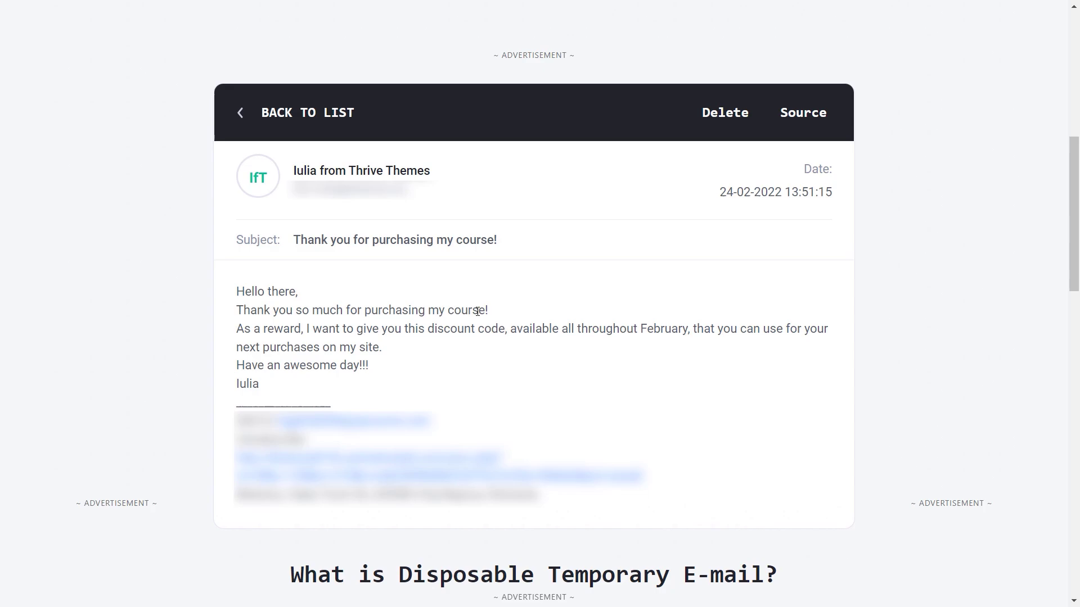